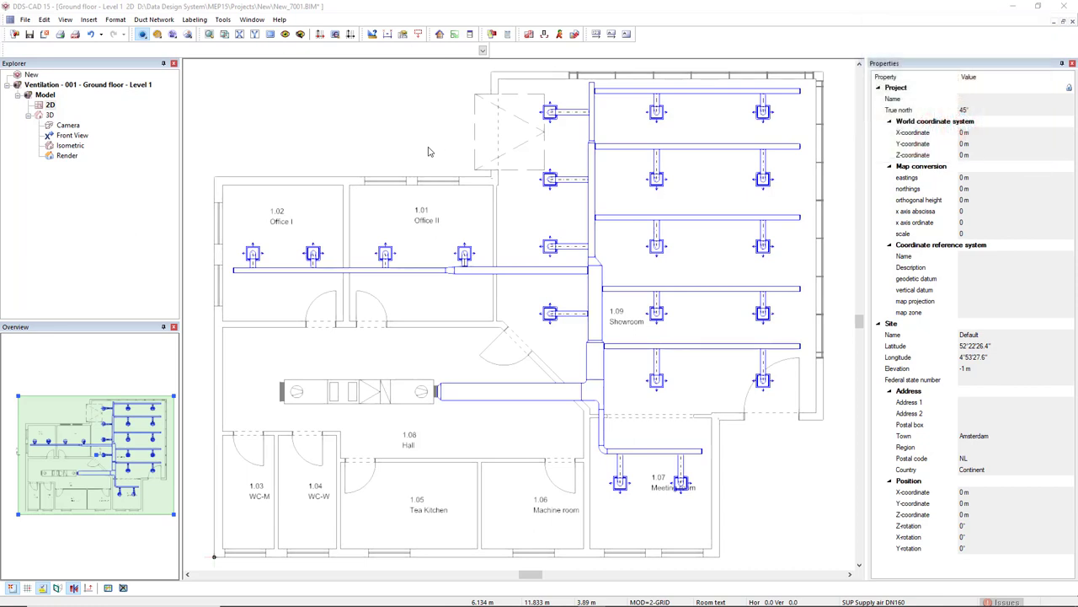
# Create a new section spanning Office I and Office II, with its line just inside their door wall and its depth reaching the window wall.
pyautogui.click(543, 36)
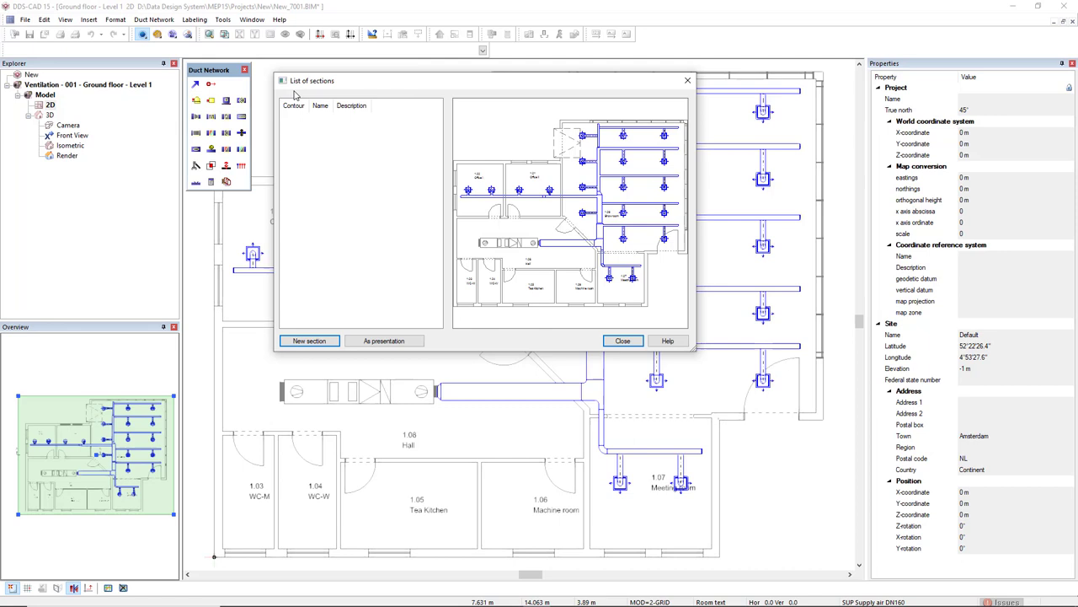
pyautogui.click(326, 342)
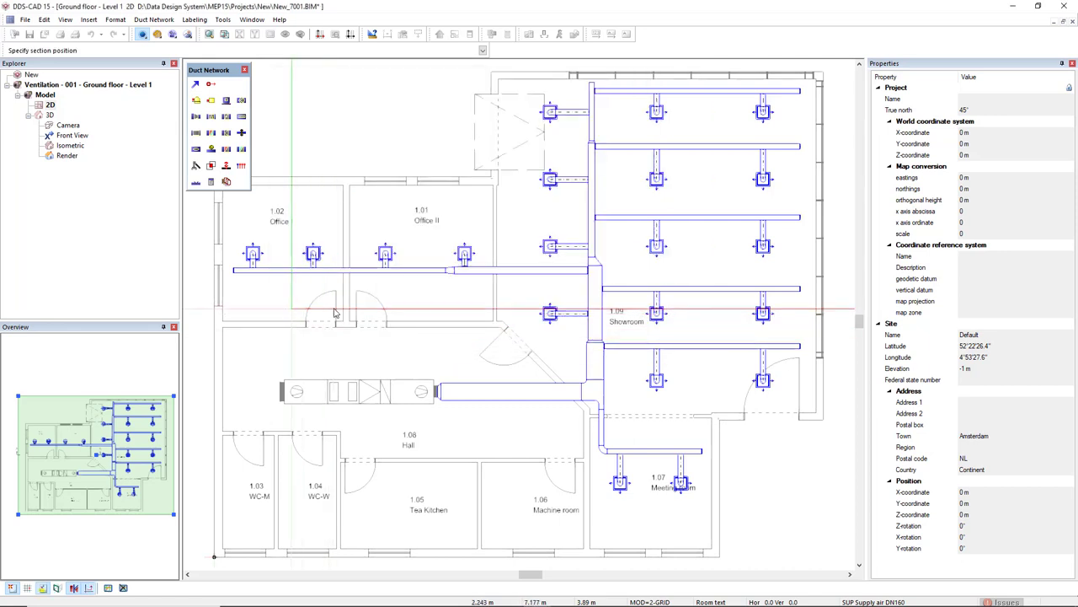
pyautogui.moveTo(312, 250); pyautogui.dragTo(438, 180, button='middle')
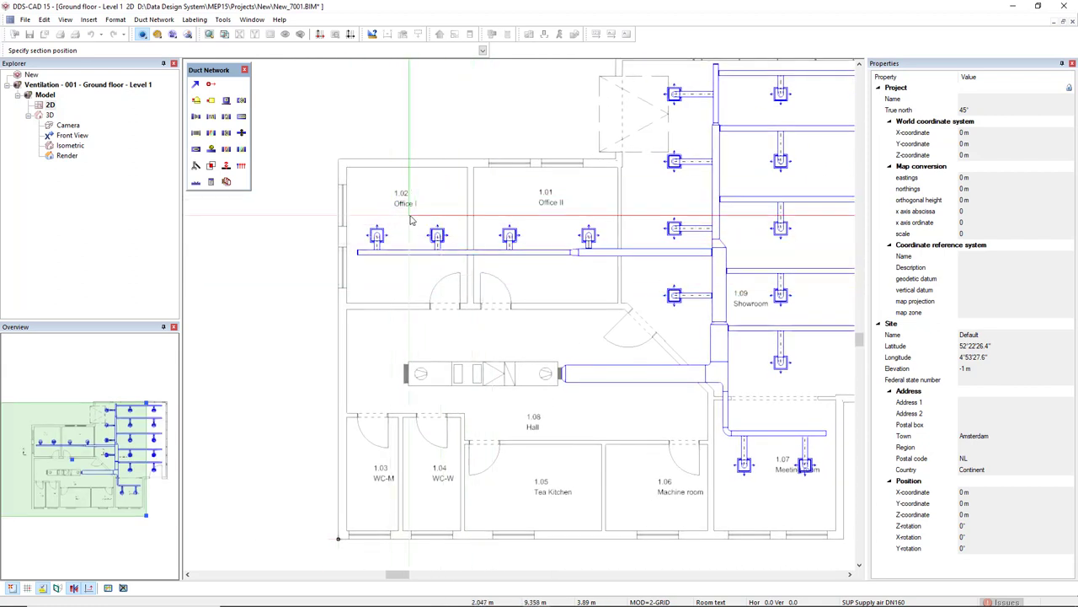
pyautogui.click(314, 303)
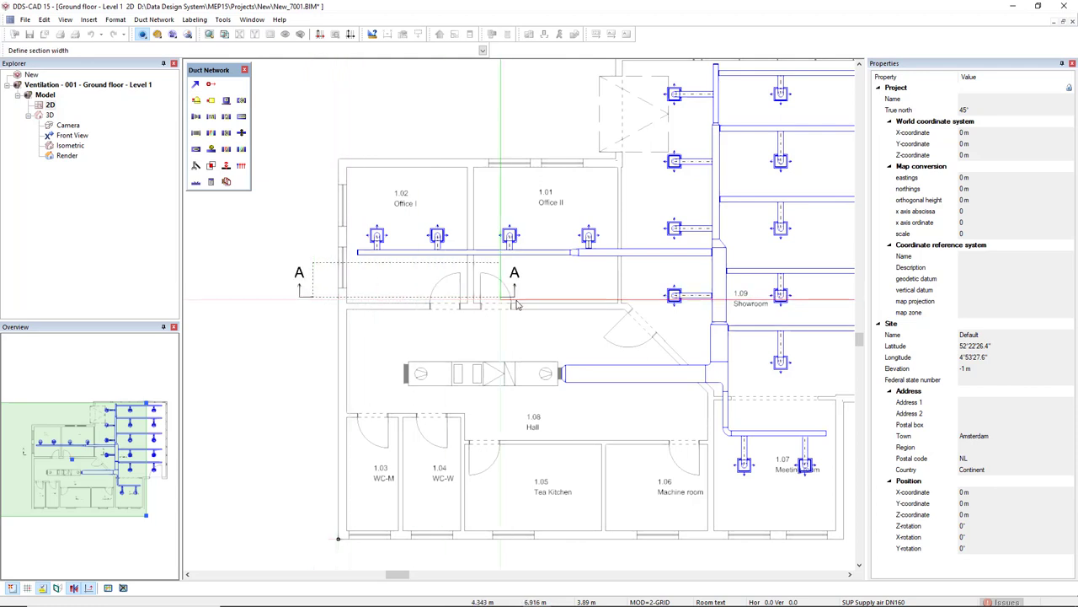
pyautogui.scroll(4, 647, 301)
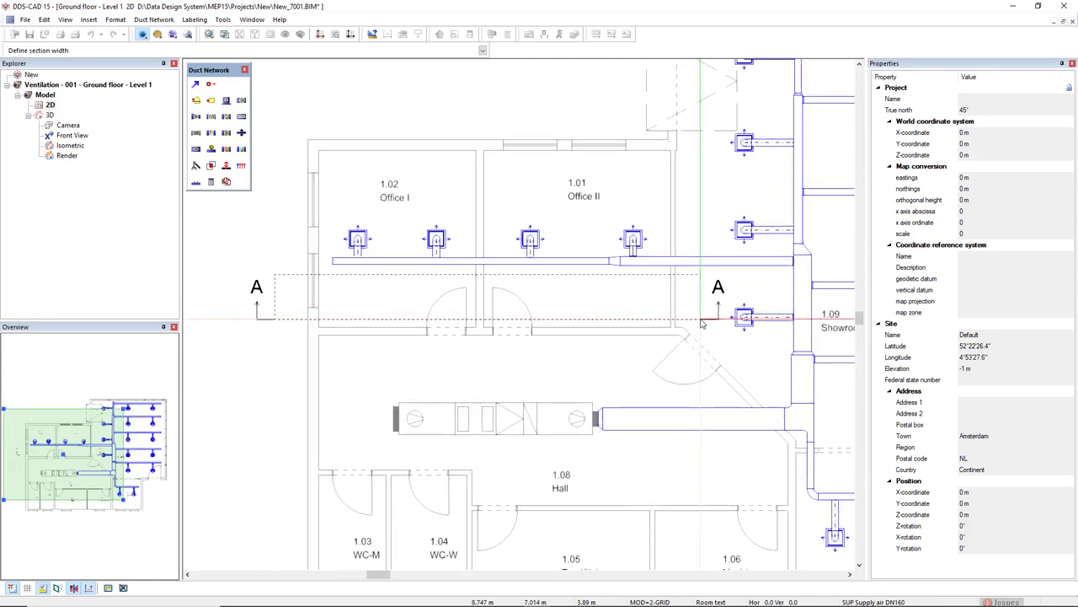
pyautogui.click(701, 322)
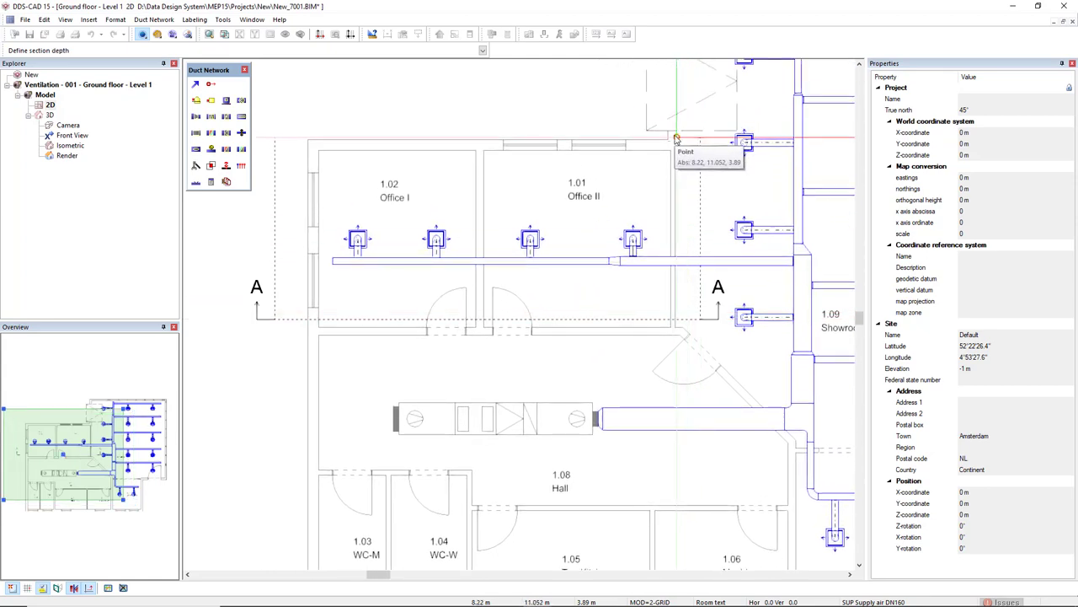
pyautogui.scroll(2, 676, 137)
pyautogui.click(686, 188)
pyautogui.scroll(-4, 686, 187)
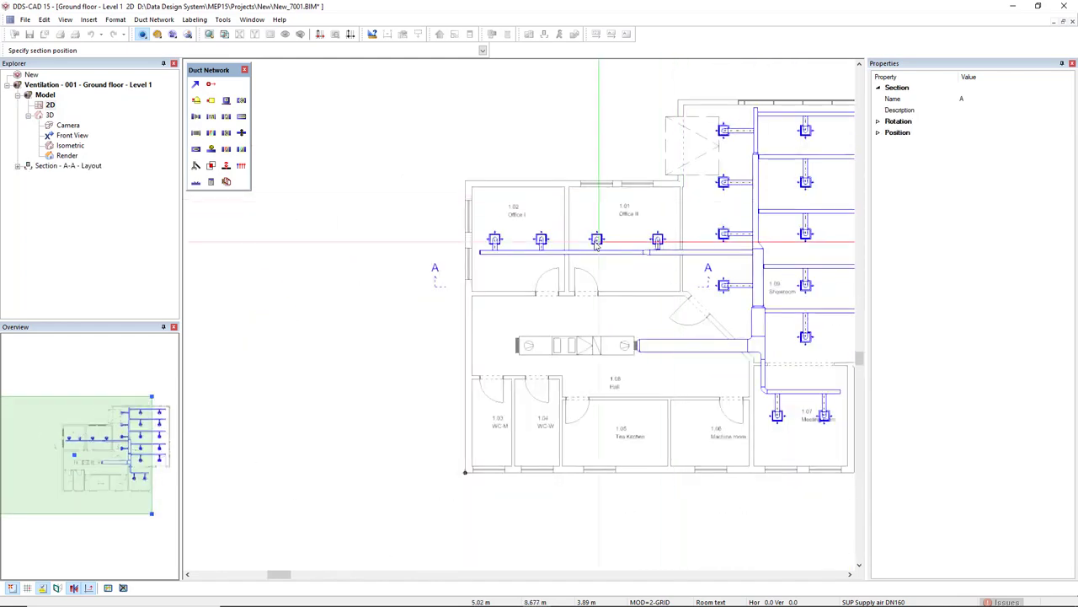
pyautogui.scroll(2, 429, 212)
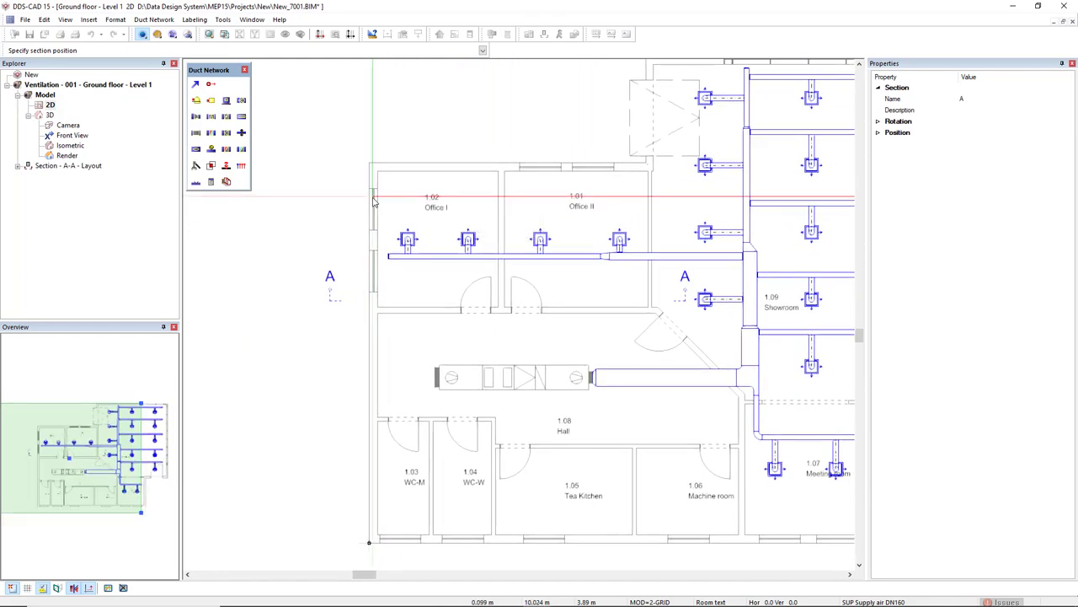
pyautogui.click(374, 200)
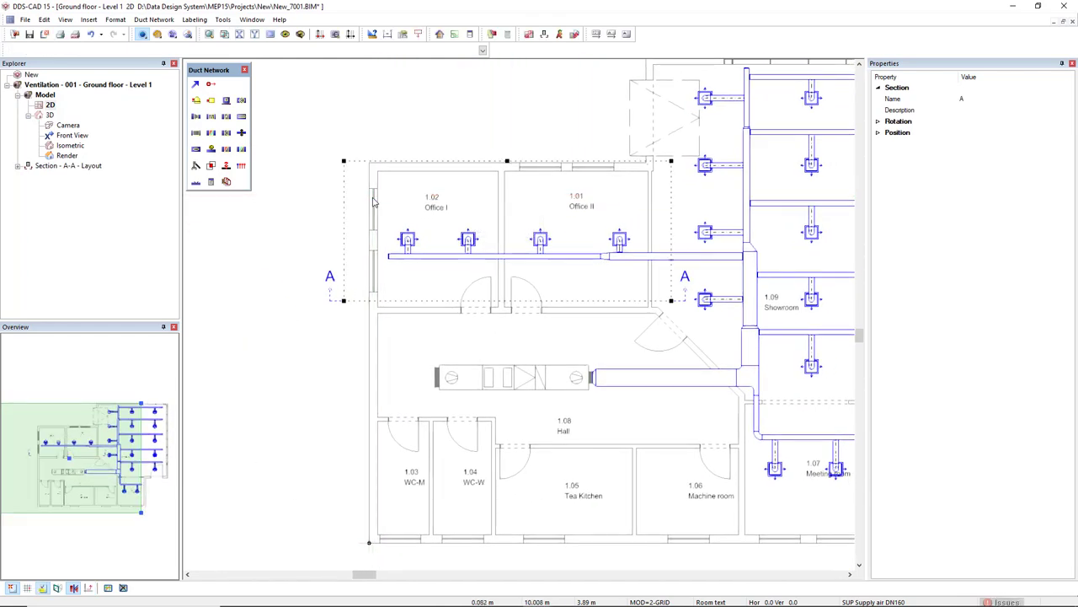
pyautogui.press('Escape')
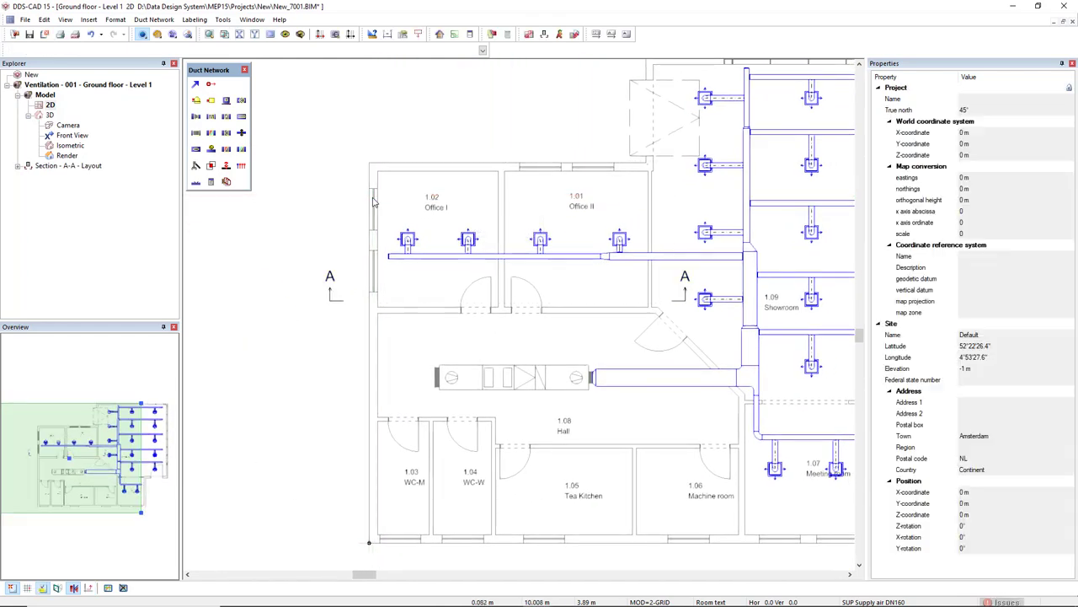
# Open the layout of section A-A and turn on solid fill for ducts and pipes.
pyautogui.doubleClick(69, 166)
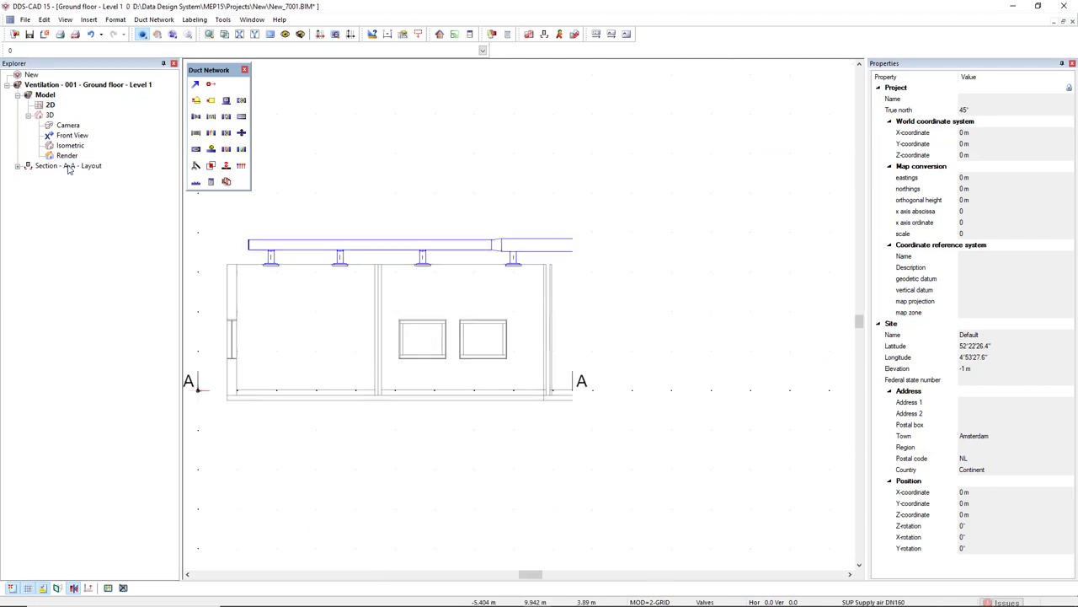
pyautogui.scroll(3, 418, 273)
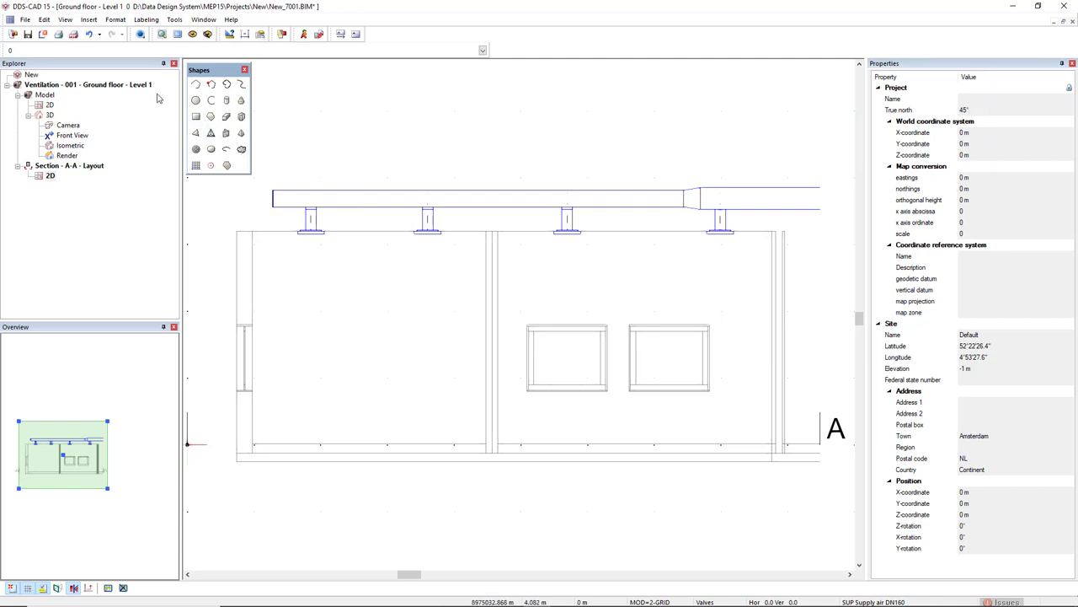
pyautogui.click(64, 20)
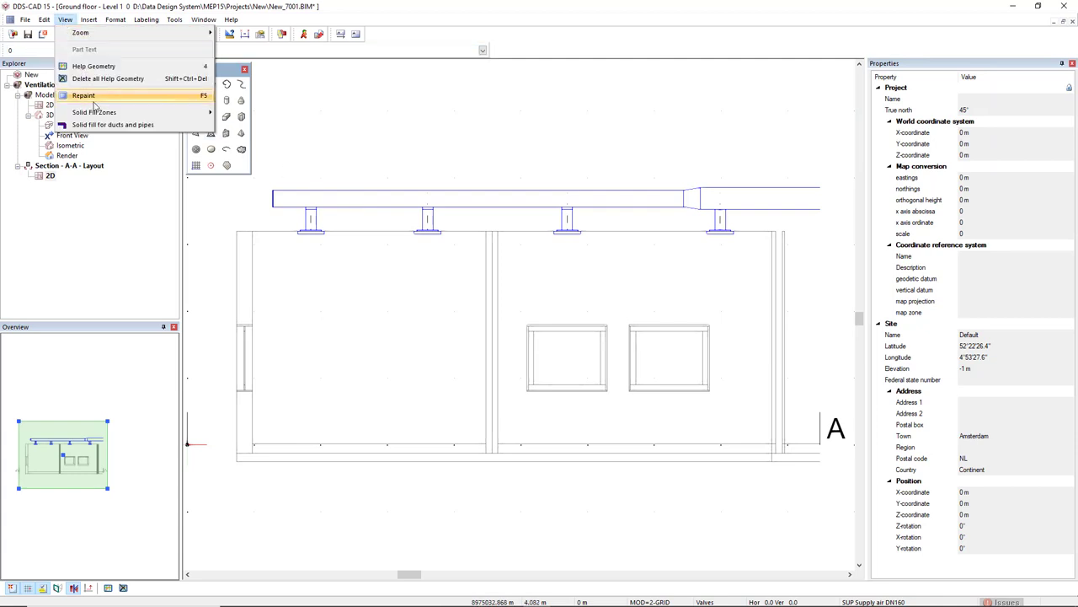
pyautogui.click(177, 127)
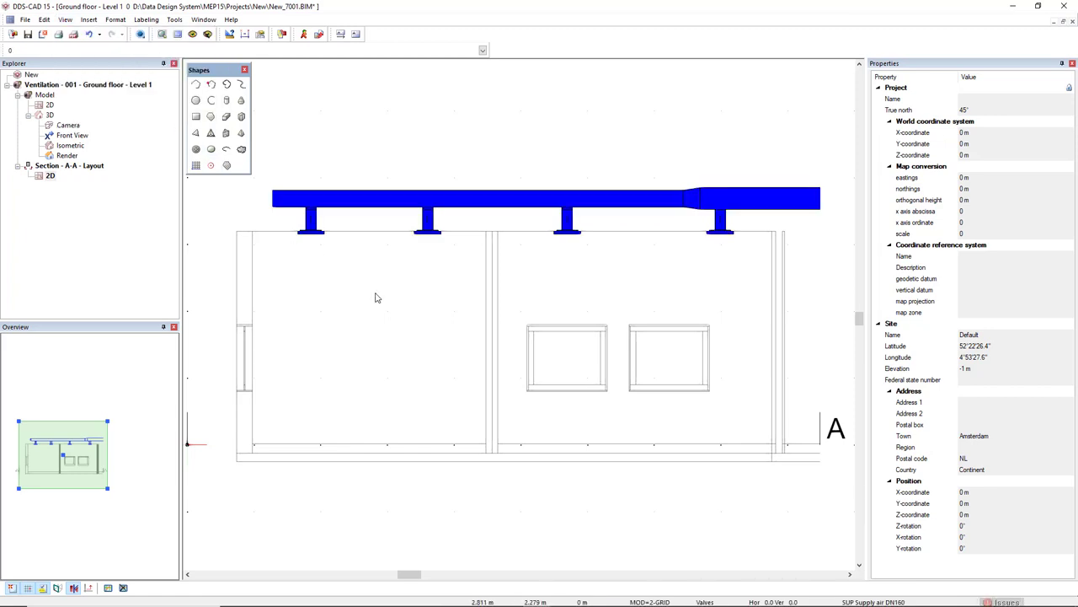
# Start a dimension chain at the Office I floor, picking the floor corner, ceiling corner, duct underside and duct top as points.
pyautogui.moveTo(385, 337); pyautogui.dragTo(404, 354, button='middle')
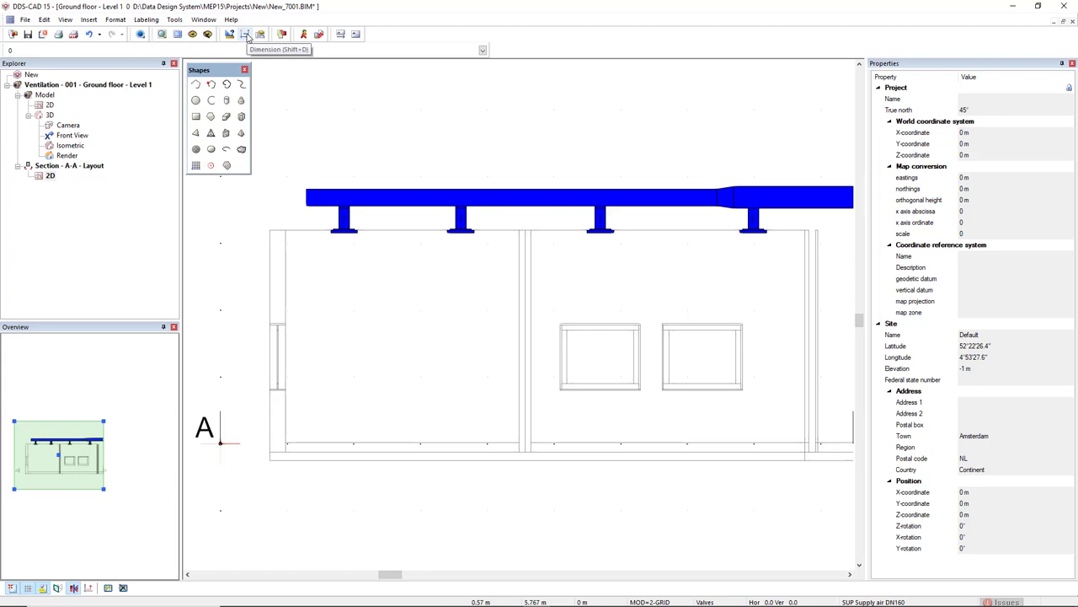
pyautogui.click(247, 35)
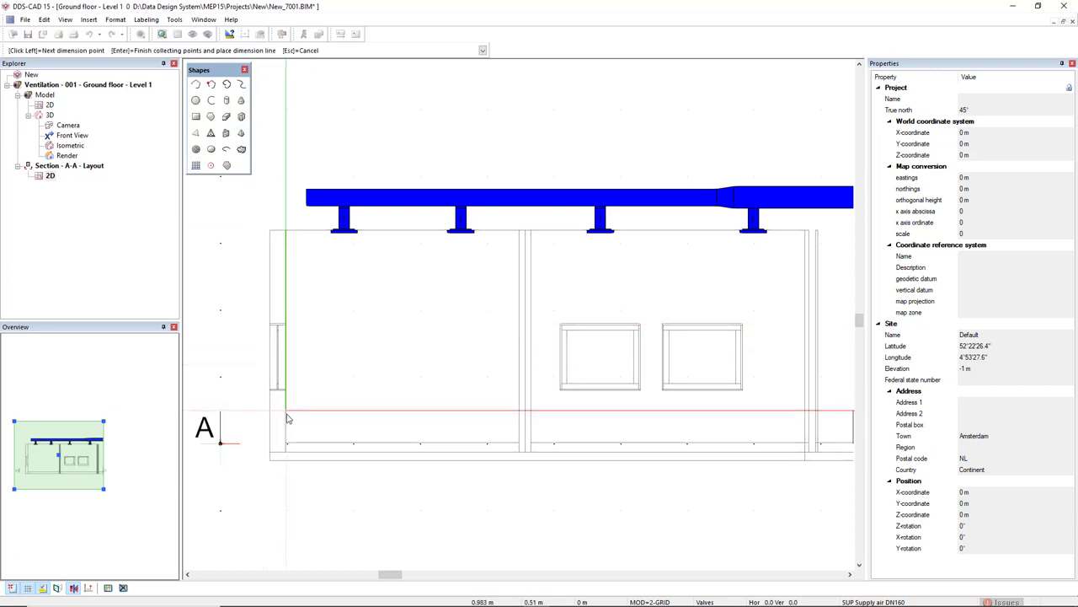
pyautogui.scroll(3, 284, 415)
pyautogui.click(287, 498)
pyautogui.scroll(-3, 299, 422)
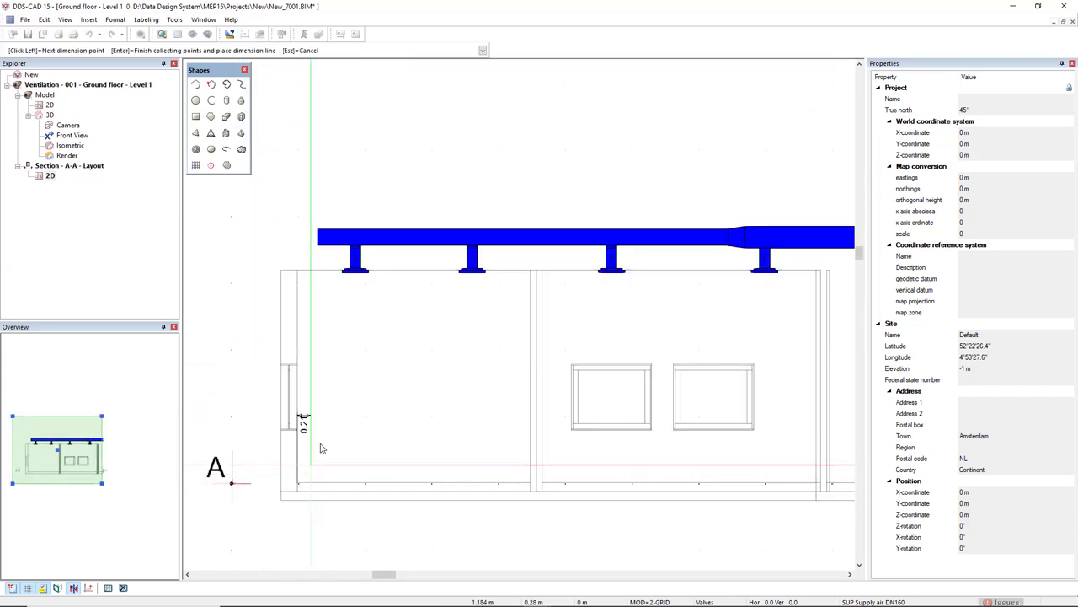
pyautogui.scroll(2, 316, 297)
pyautogui.click(264, 228)
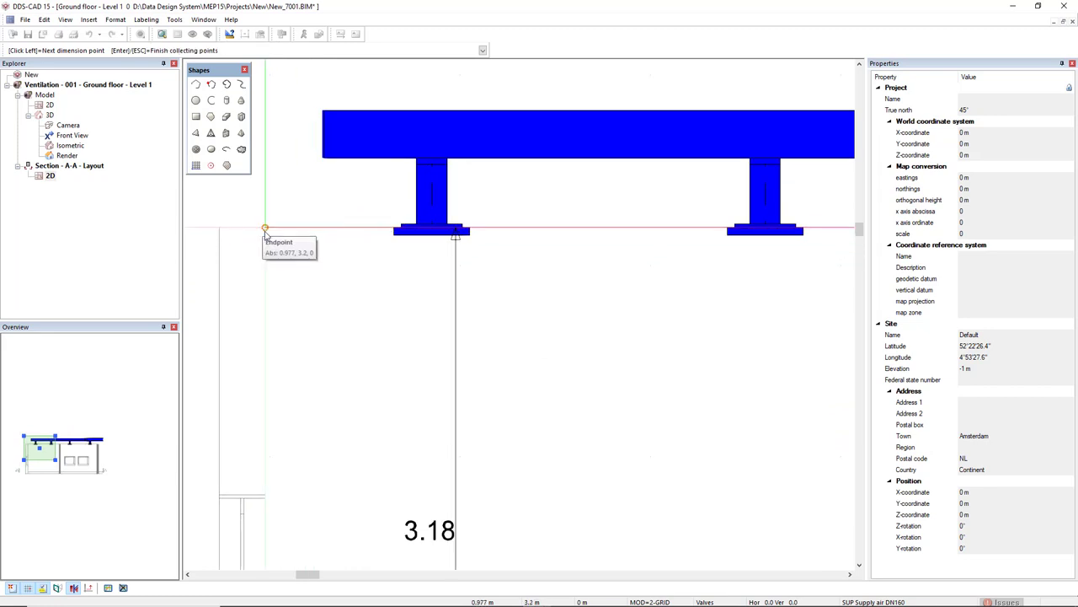
pyautogui.scroll(2, 319, 158)
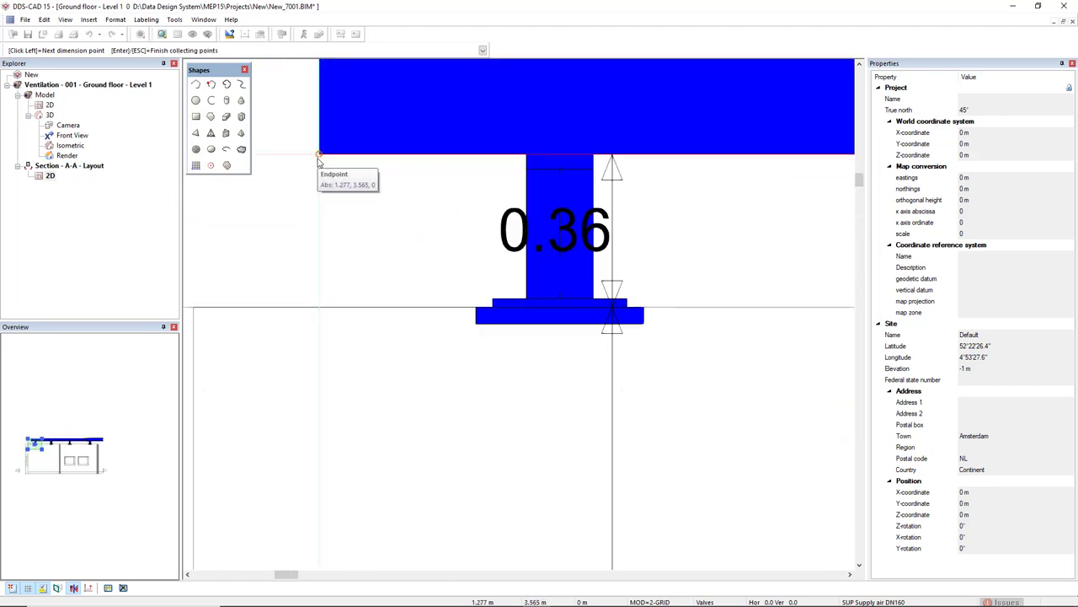
pyautogui.click(319, 155)
pyautogui.scroll(-3, 287, 234)
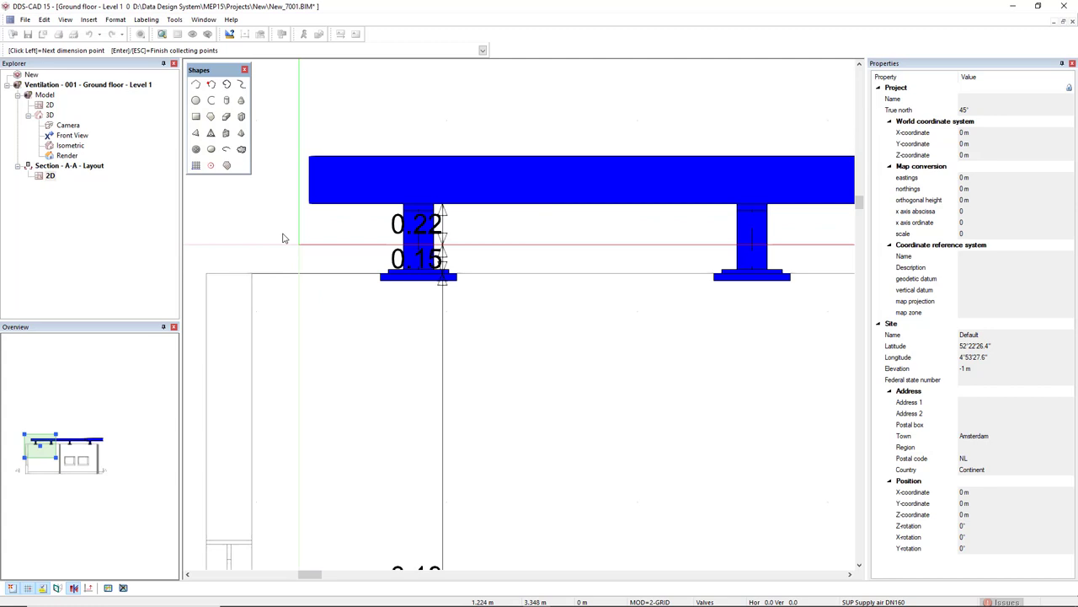
pyautogui.scroll(3, 314, 153)
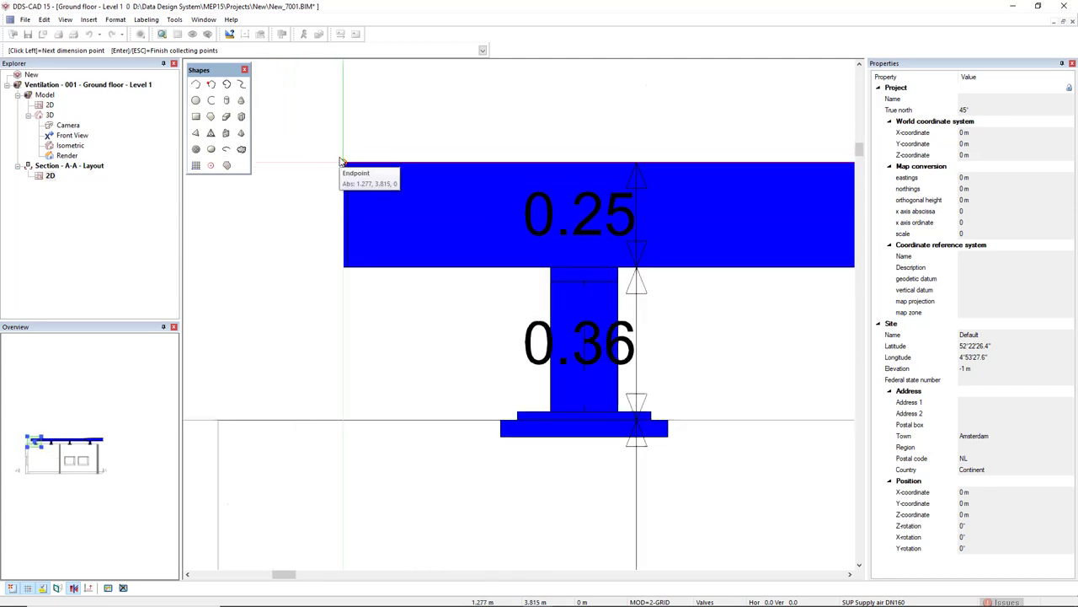
pyautogui.click(340, 161)
pyautogui.scroll(-2, 298, 274)
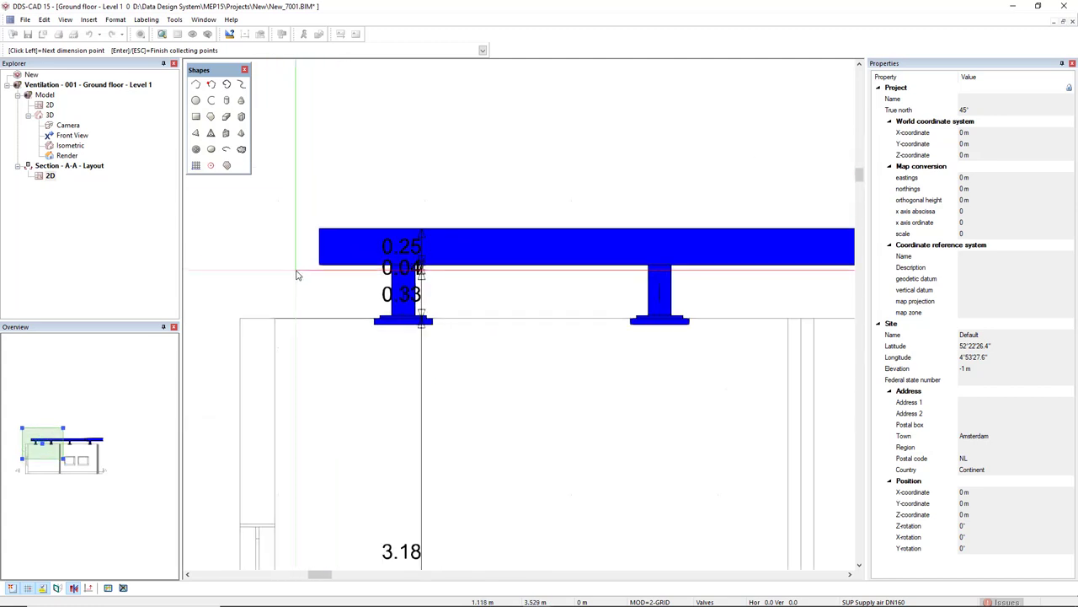
# Place the collected points as a vertical dimension line outside the exterior wall, about 0.54 m from the wall's inner face.
pyautogui.press('Return')
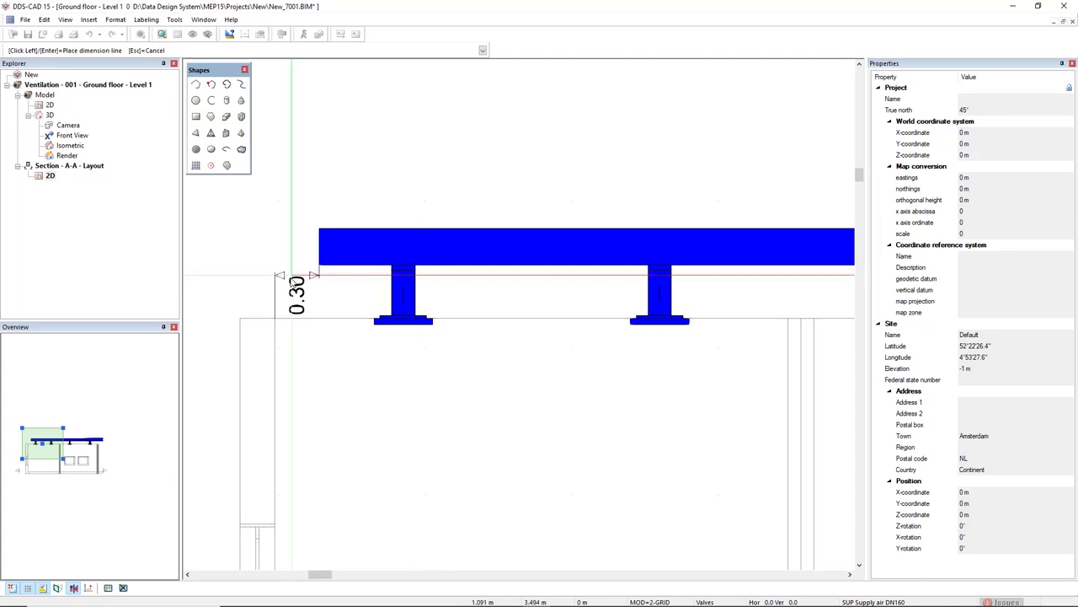
pyautogui.scroll(-3, 409, 230)
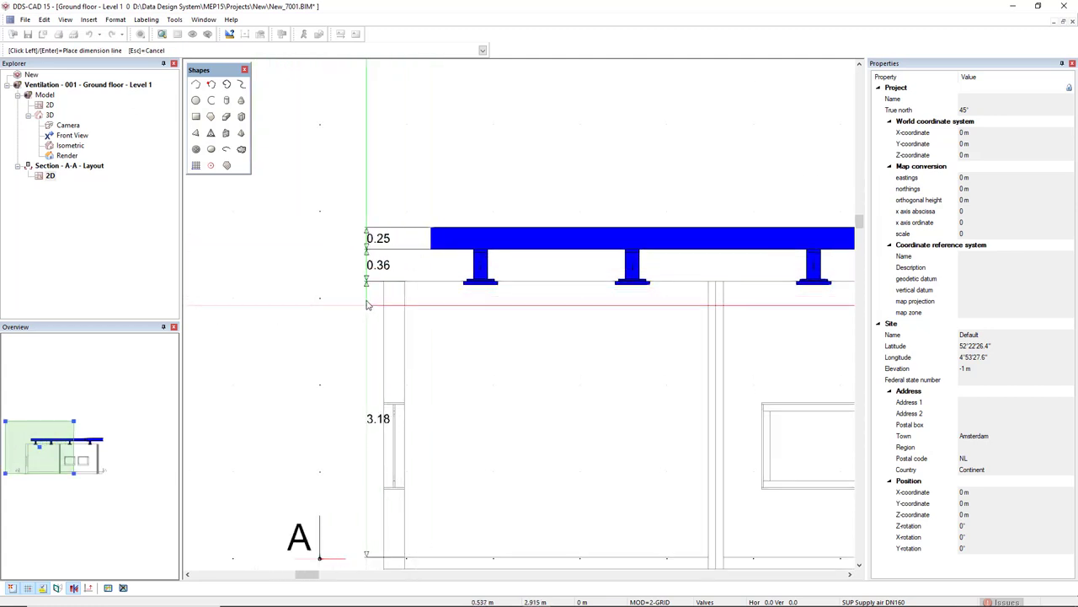
pyautogui.moveTo(363, 303); pyautogui.dragTo(380, 254, button='middle')
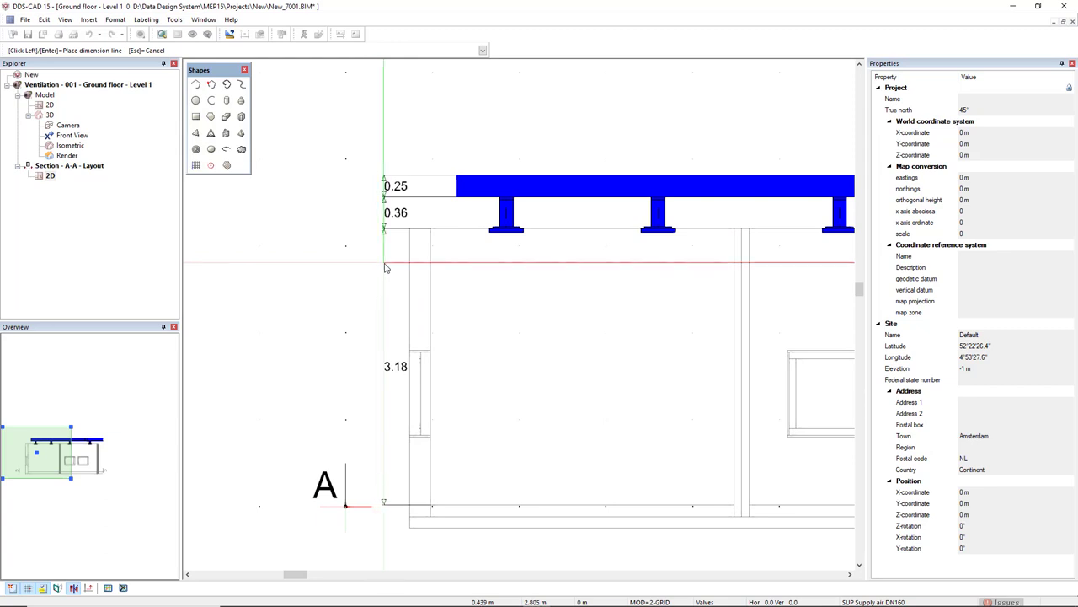
pyautogui.click(385, 267)
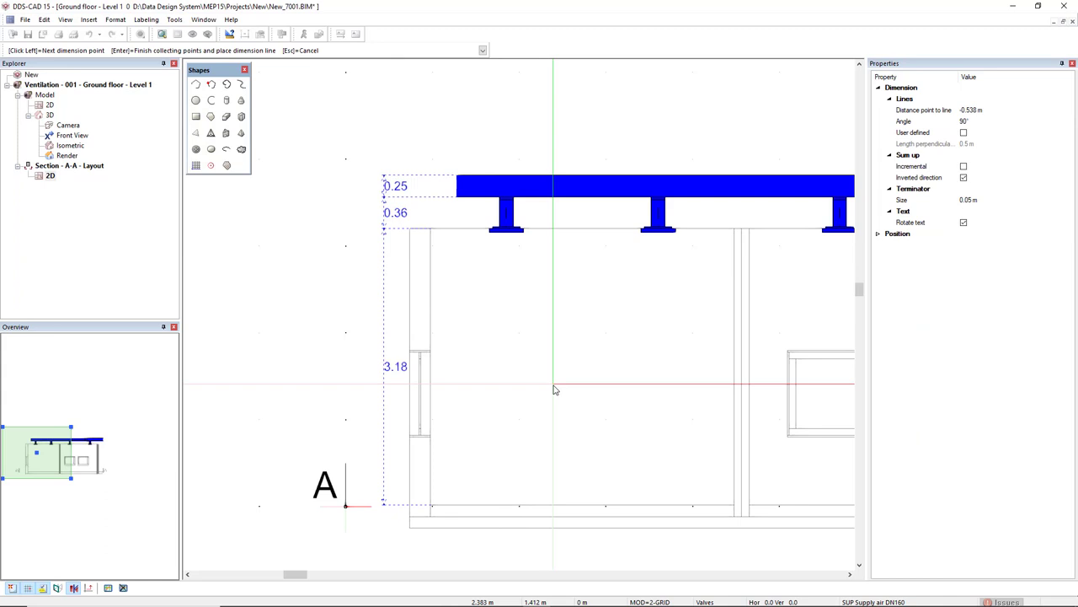
pyautogui.press('Return')
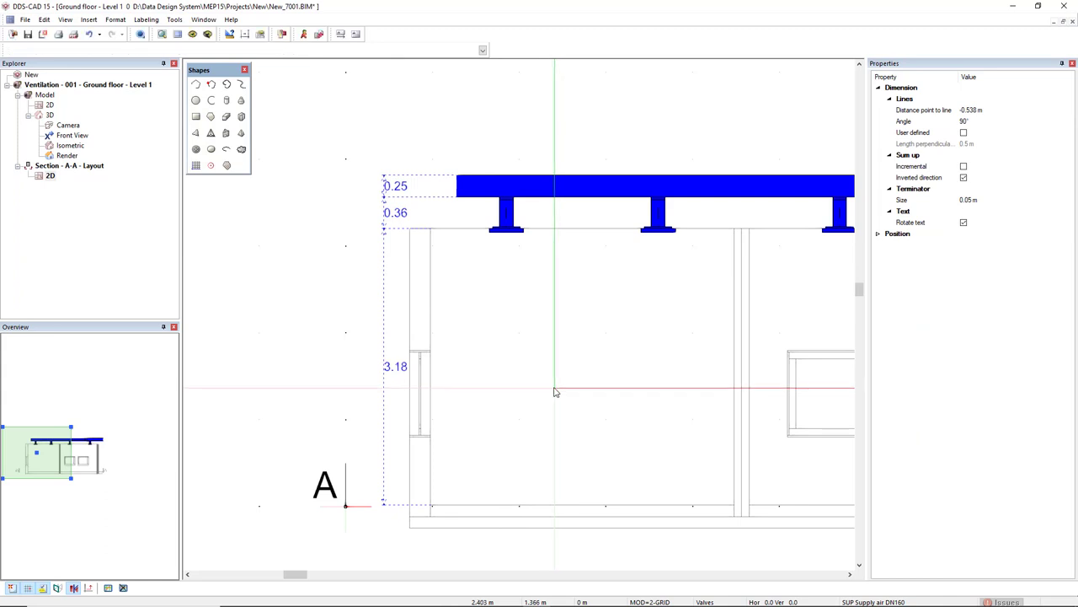
# Create an overall height dimension from the chain's extent and place it outside the chain, about 1.2 m from the duct end.
pyautogui.scroll(-1, 537, 363)
pyautogui.scroll(1, 489, 320)
pyautogui.keyDown('shift'); pyautogui.hscroll(1, 443, 294); pyautogui.keyUp('shift')
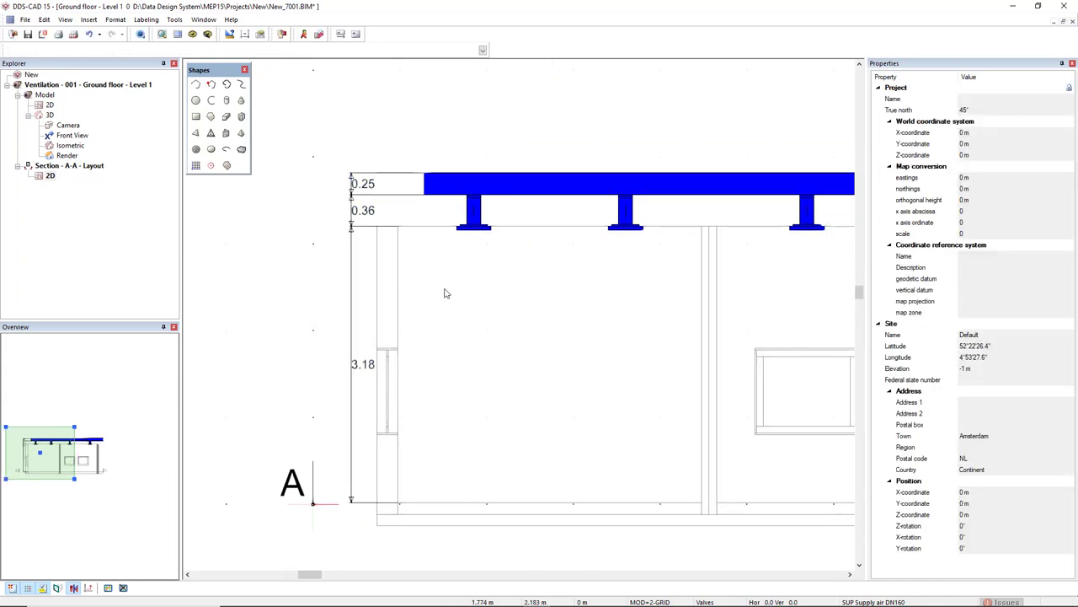
pyautogui.click(352, 303)
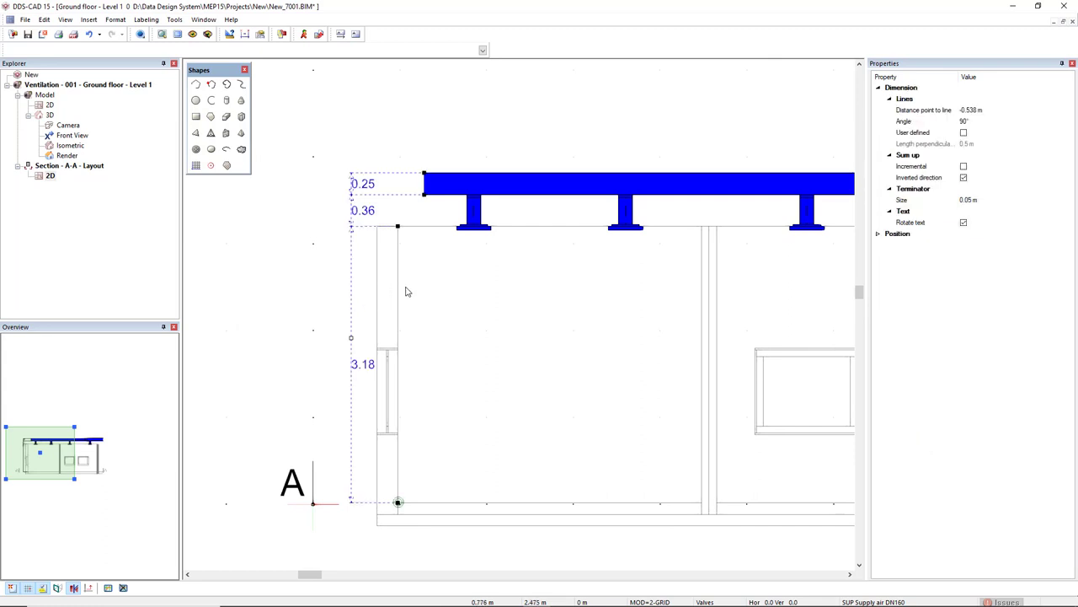
pyautogui.rightClick(471, 279)
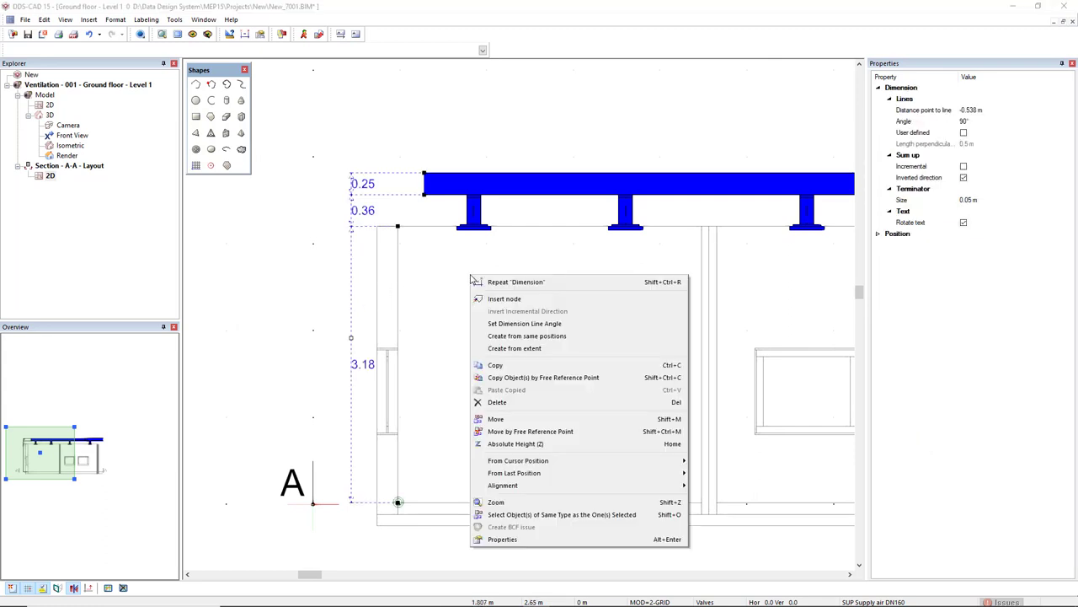
pyautogui.click(564, 352)
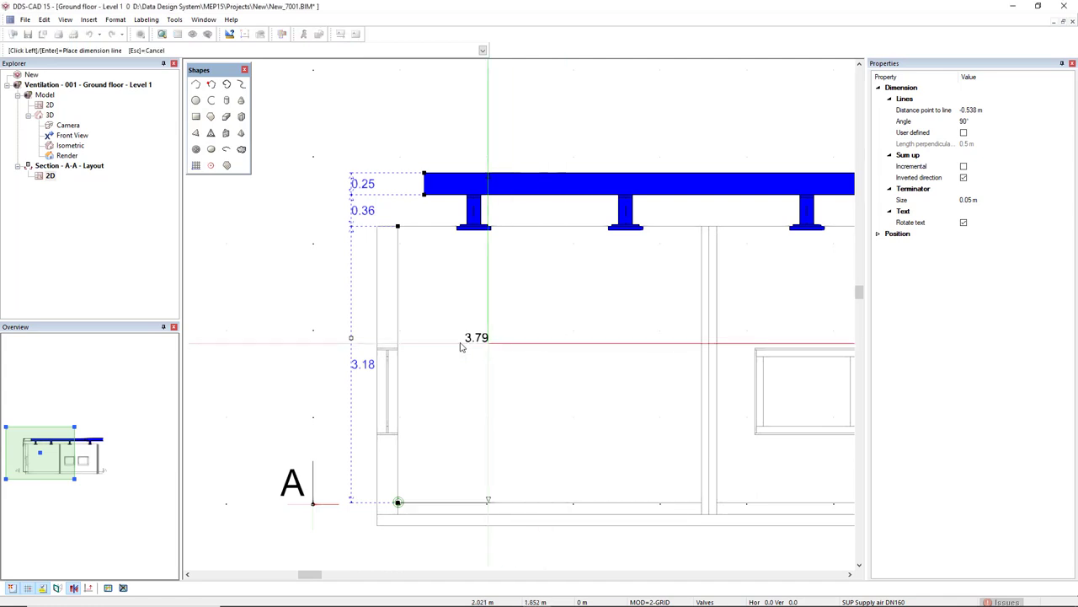
pyautogui.click(320, 357)
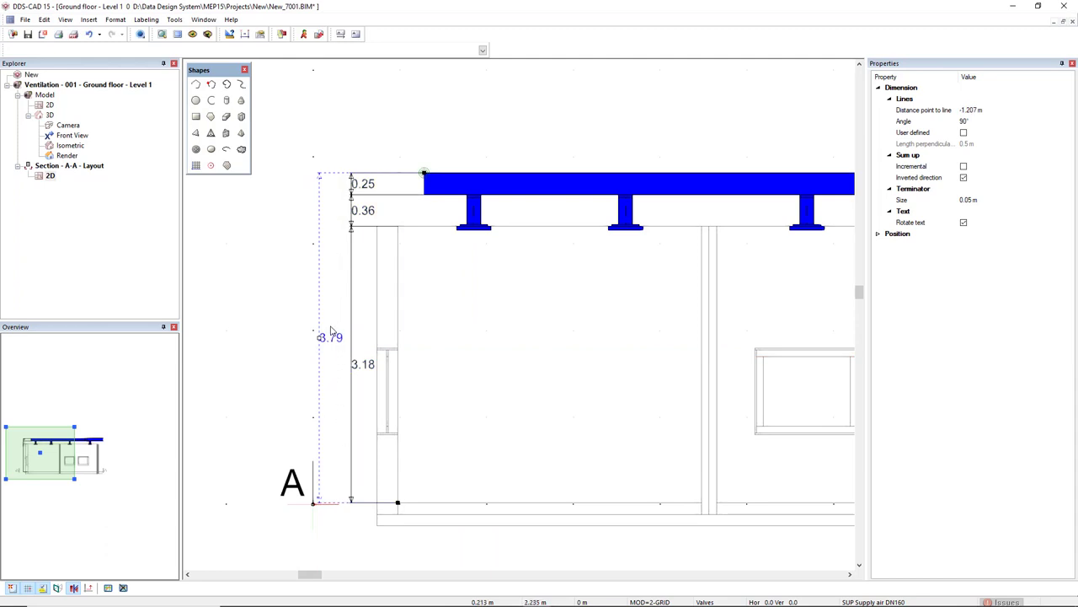
pyautogui.press('Escape')
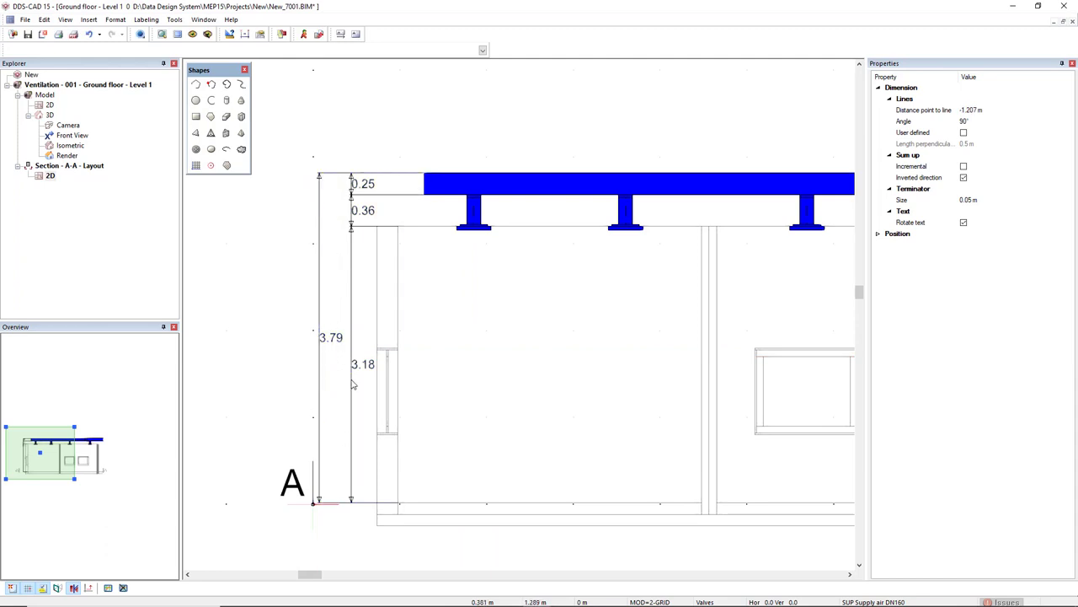
# In the inner height chain's dimension properties, toggle text rotation off and back on, and change the terminators to oblique ticks.
pyautogui.doubleClick(352, 328)
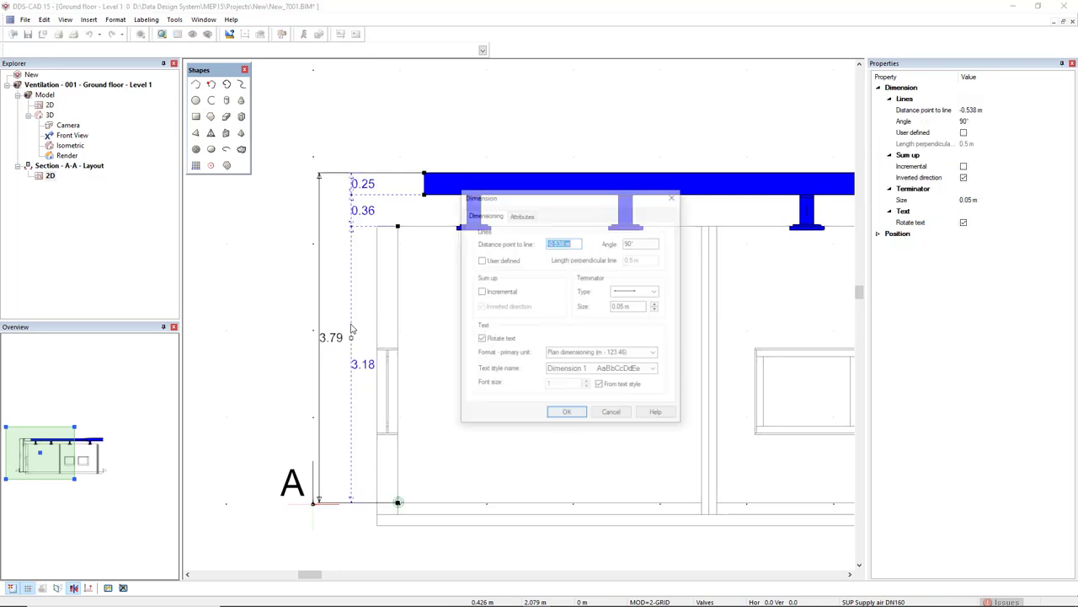
pyautogui.moveTo(504, 201); pyautogui.dragTo(502, 269)
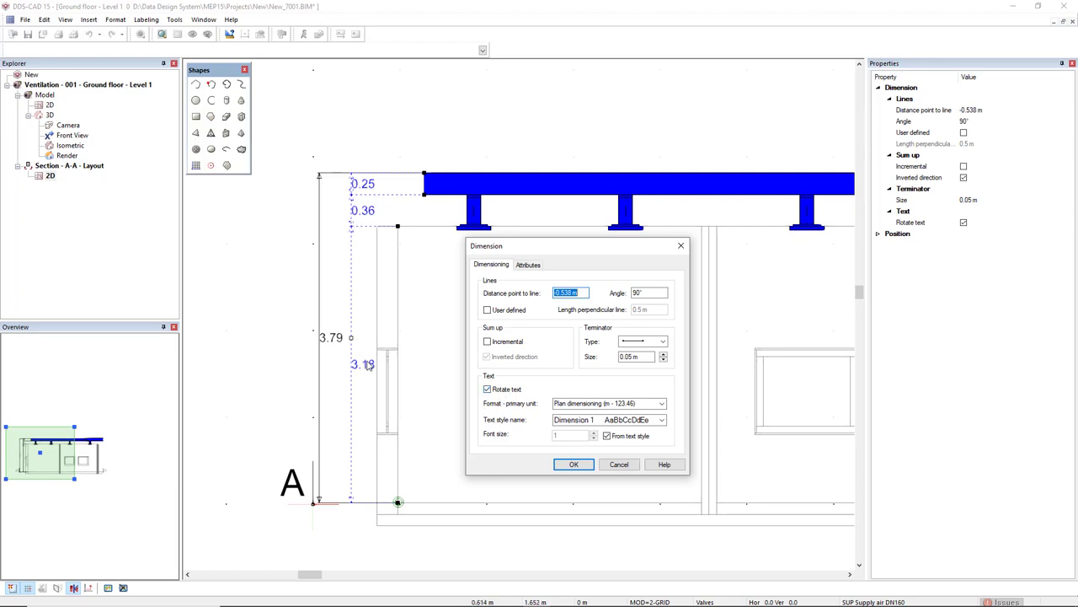
pyautogui.click(487, 389)
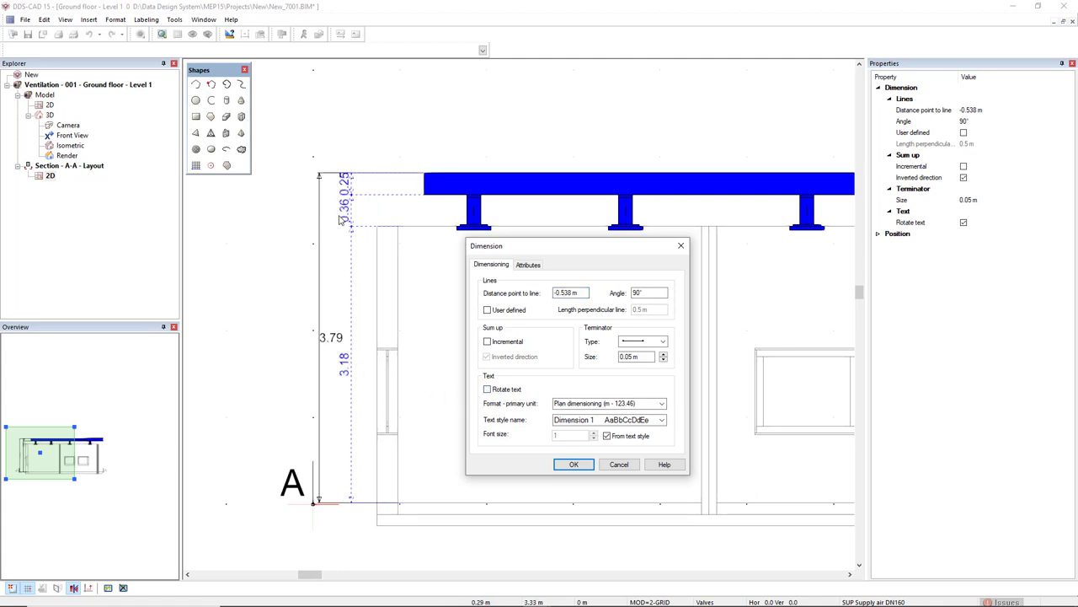
pyautogui.click(487, 389)
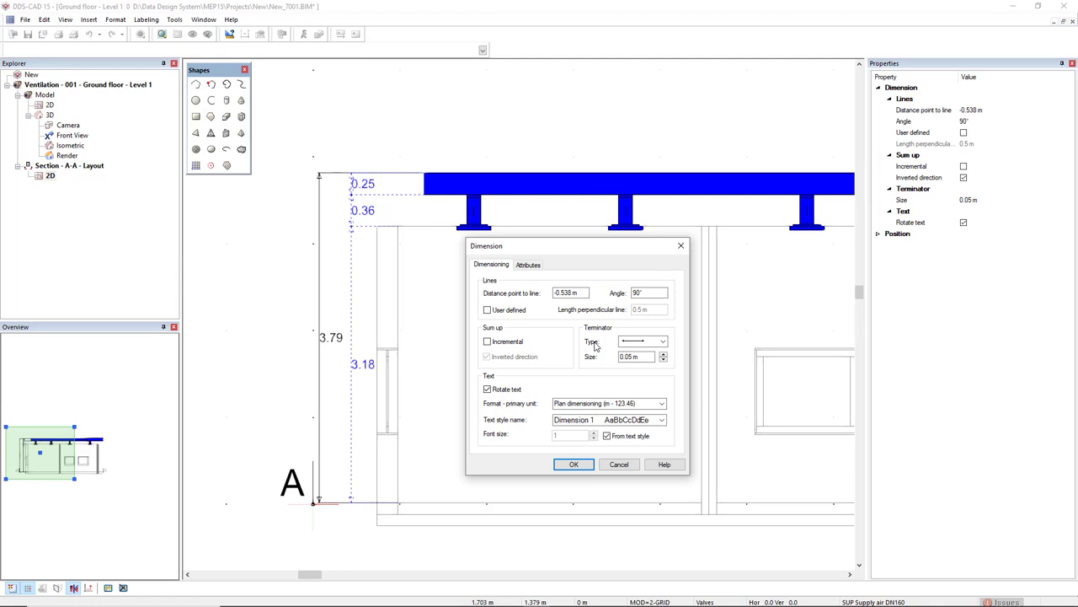
pyautogui.click(662, 343)
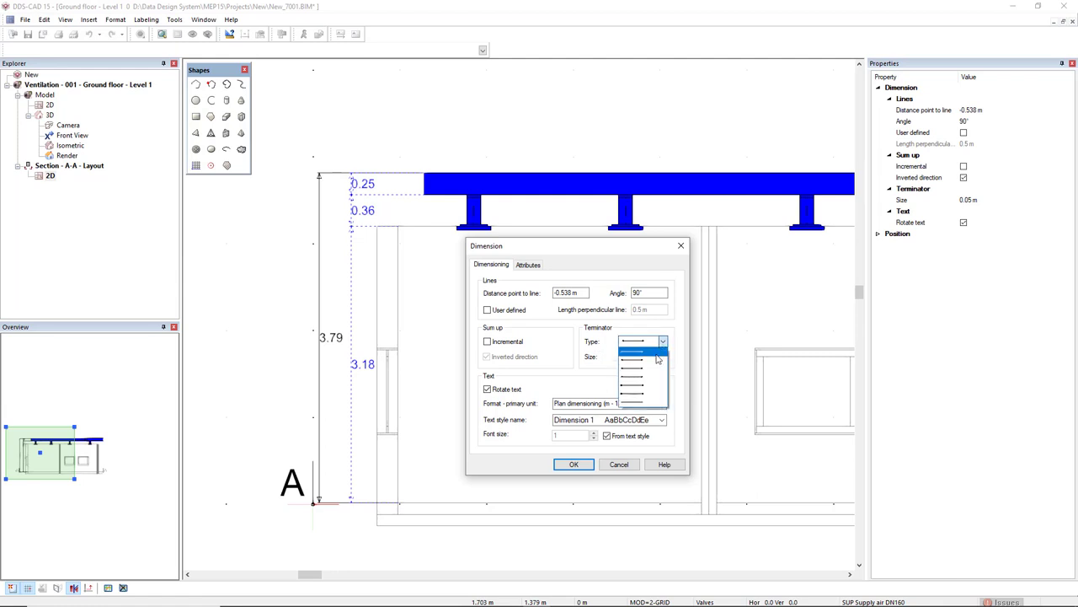
pyautogui.click(657, 353)
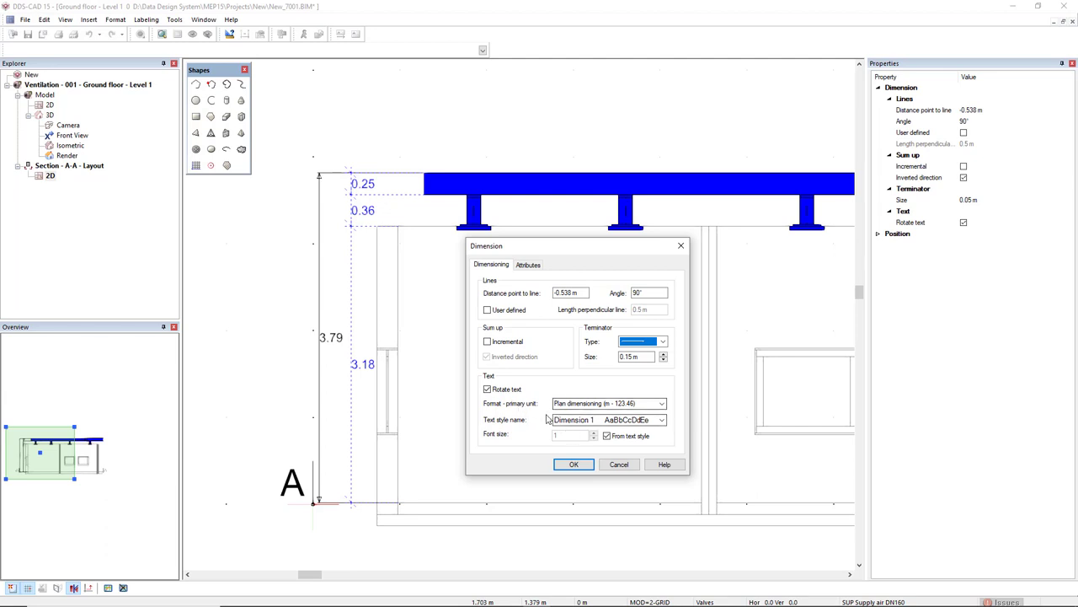
# Preview the Dimension 2 text style on the inner chain, return to Dimension 1, and apply the dimension settings.
pyautogui.click(655, 420)
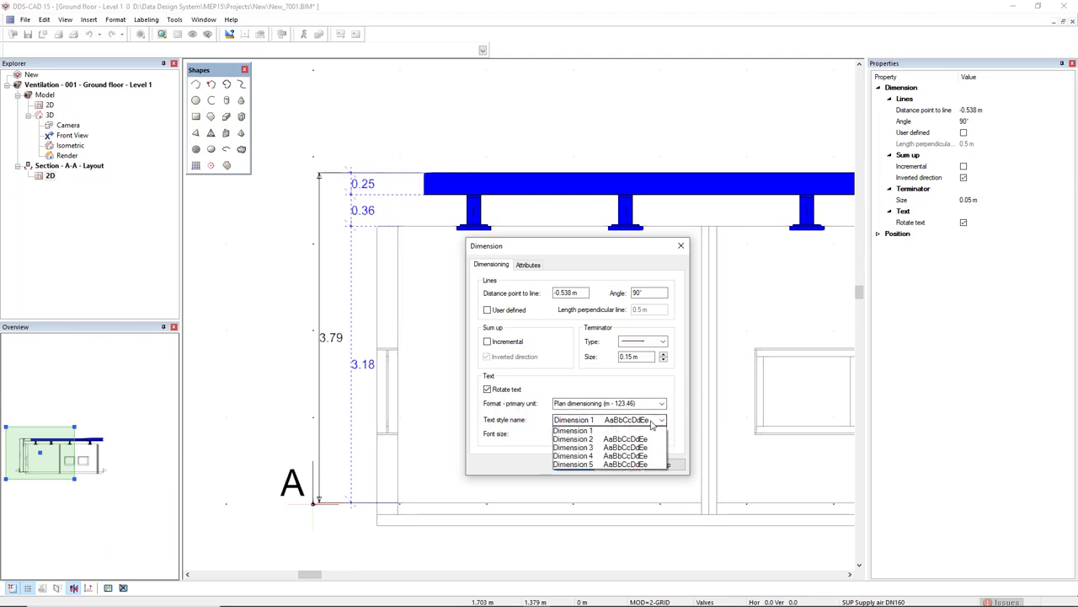
pyautogui.click(621, 441)
pyautogui.click(662, 420)
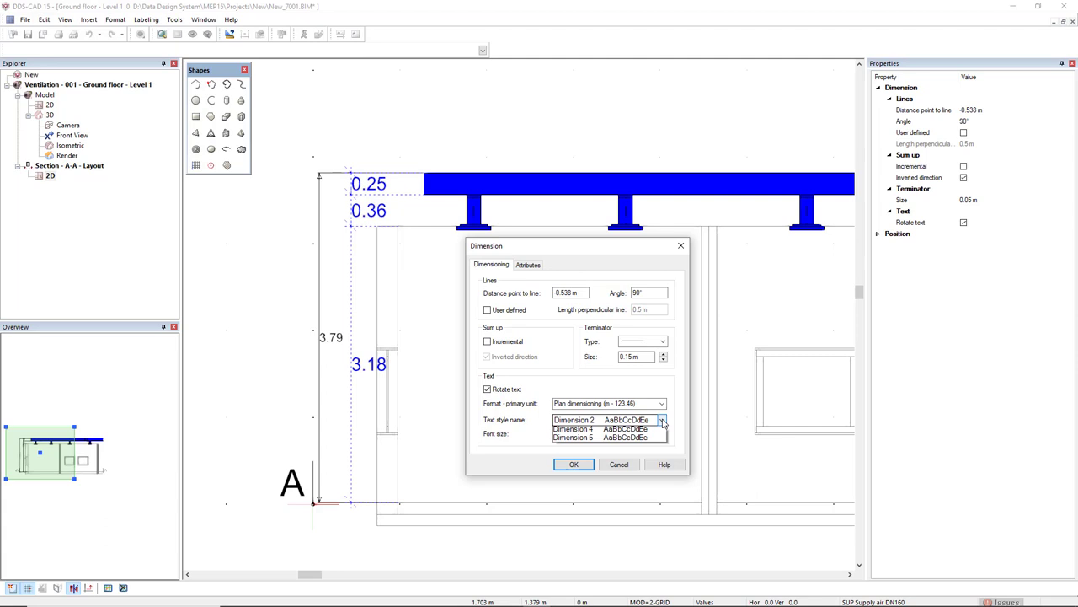
pyautogui.click(653, 430)
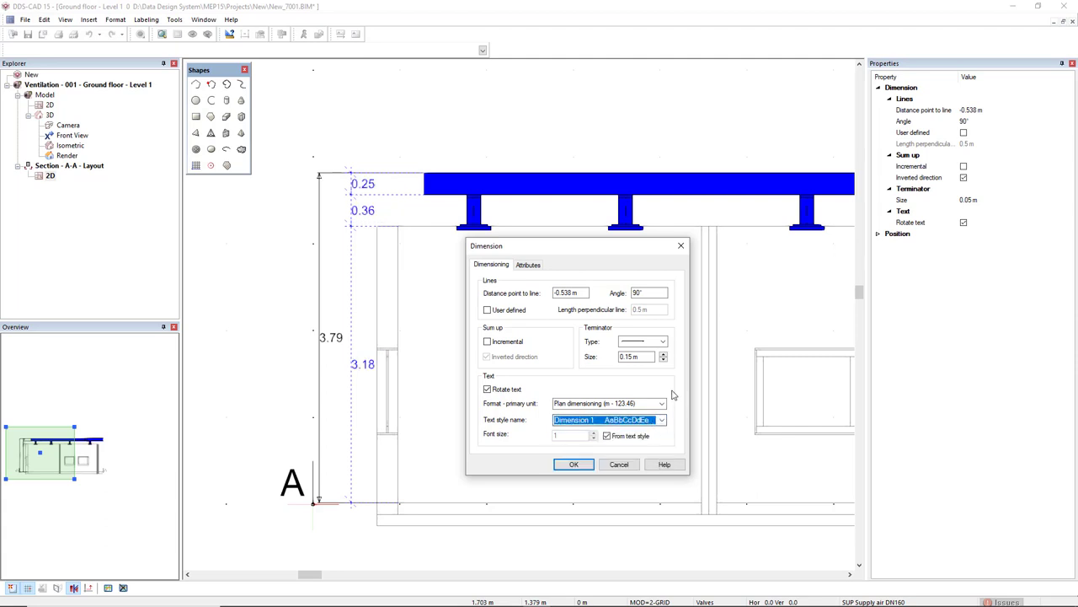
pyautogui.click(574, 466)
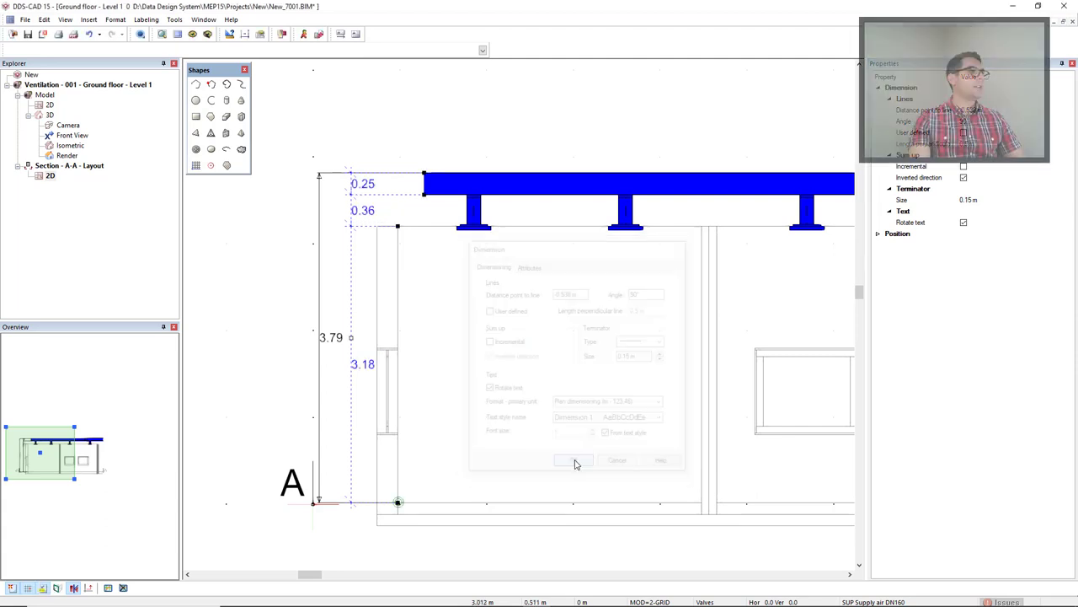
pyautogui.click(572, 464)
# Start part text labelling with the preset symbol text and place the air flow label below Office I's first air terminal.
pyautogui.moveTo(616, 472); pyautogui.dragTo(532, 466, button='middle')
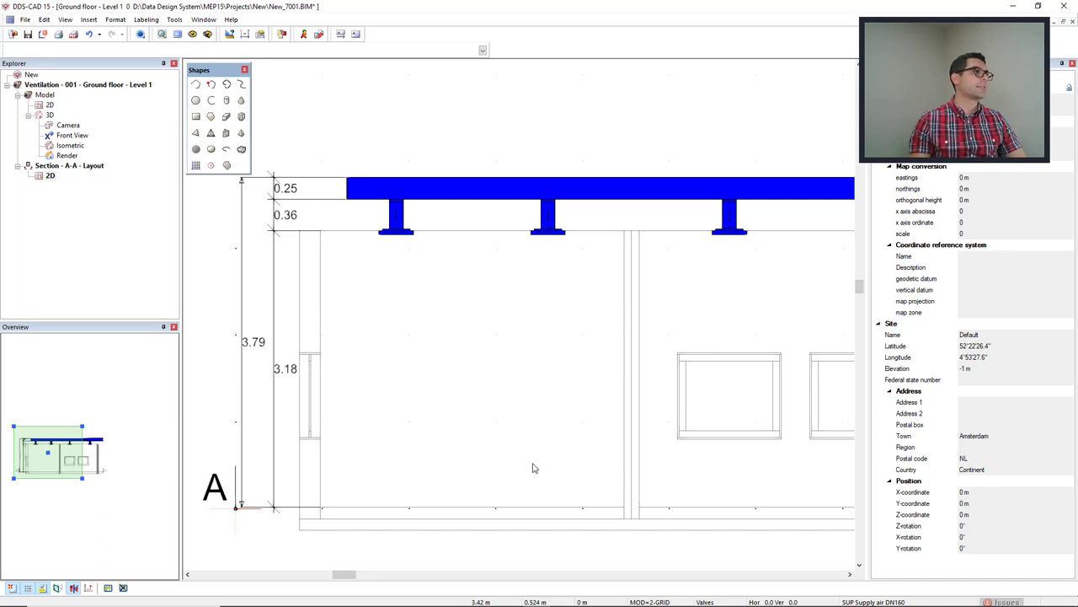
pyautogui.click(339, 38)
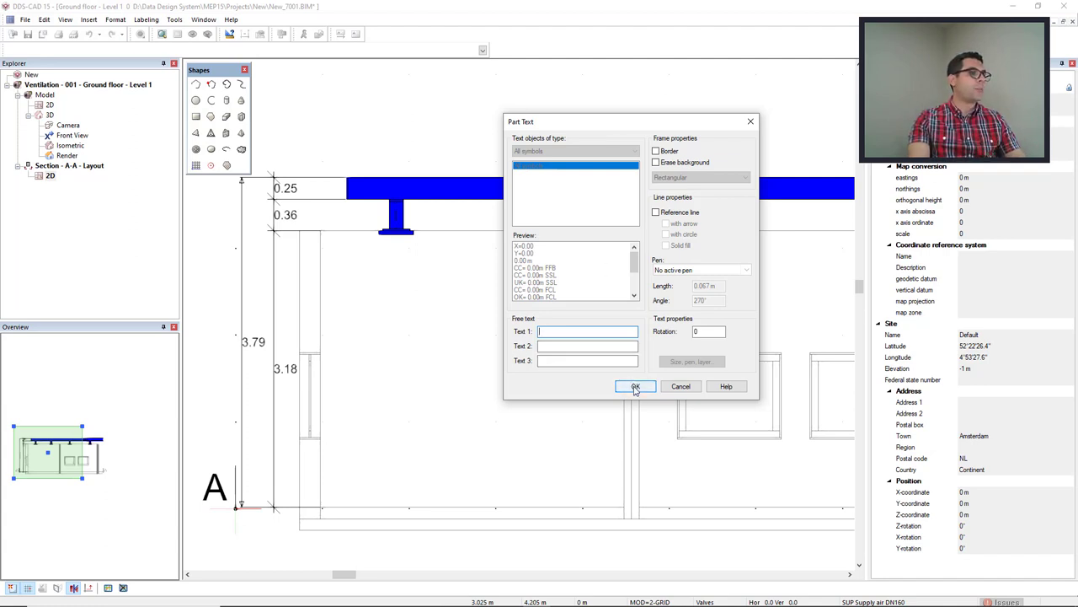
pyautogui.click(636, 387)
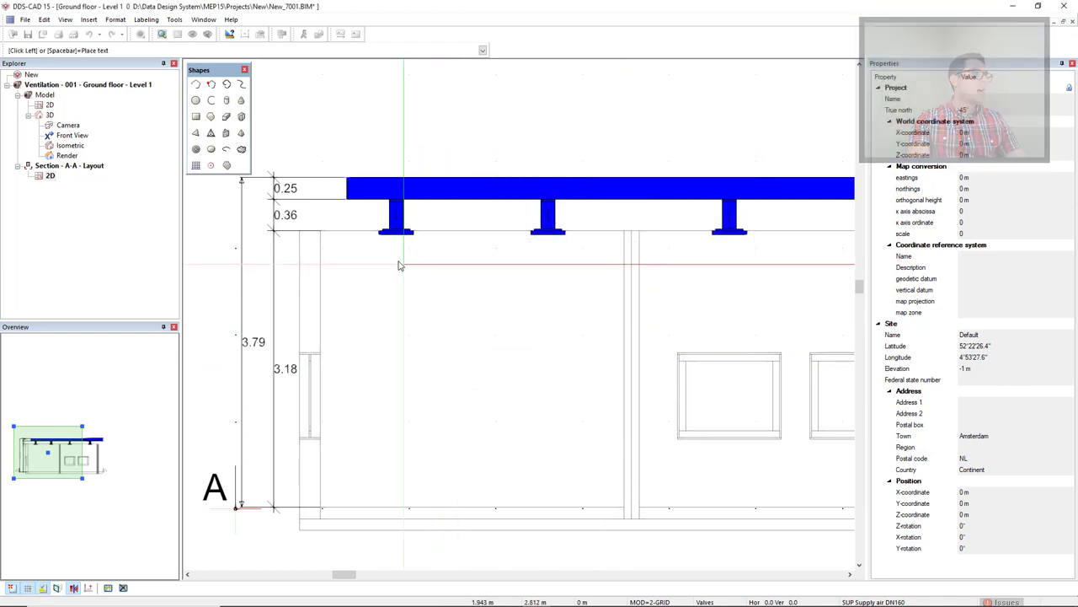
pyautogui.scroll(2, 400, 265)
pyautogui.scroll(3, 369, 253)
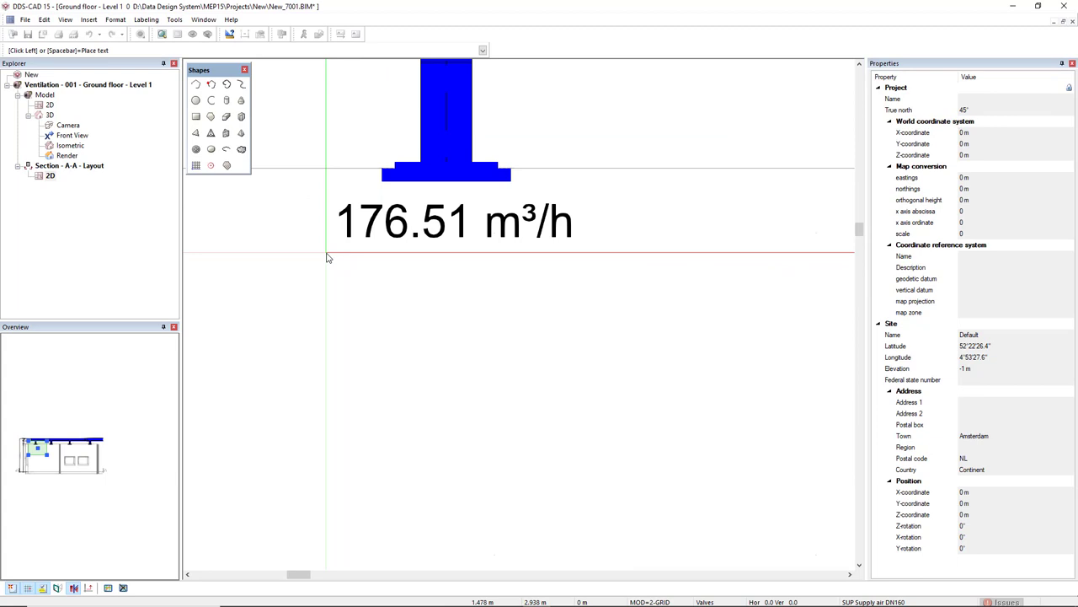
pyautogui.click(330, 271)
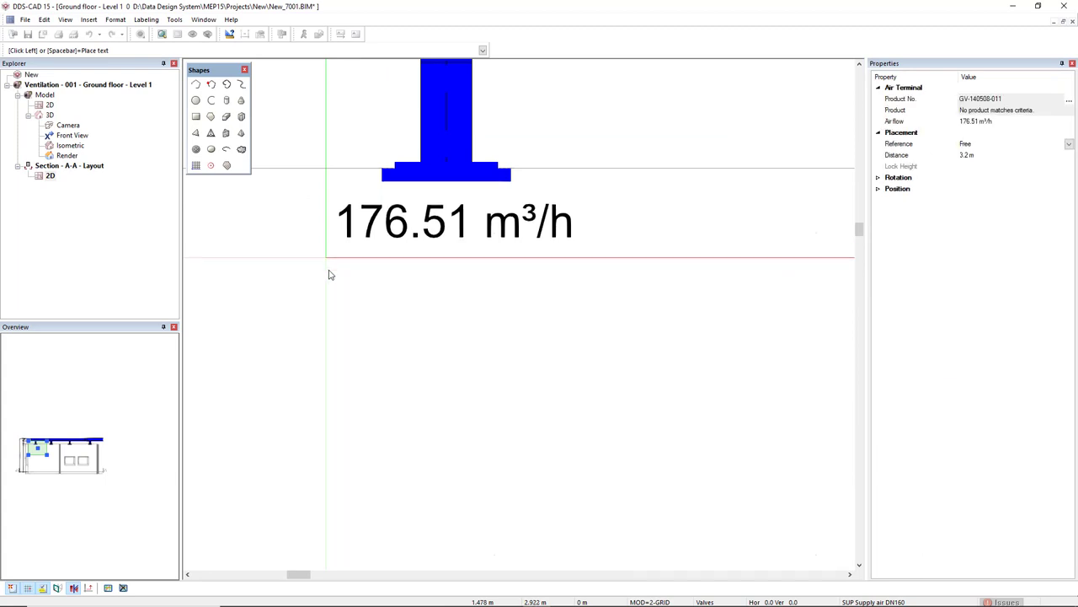
# Place air flow labels below the remaining three air terminals along the main duct.
pyautogui.scroll(-4, 330, 272)
pyautogui.scroll(2, 540, 266)
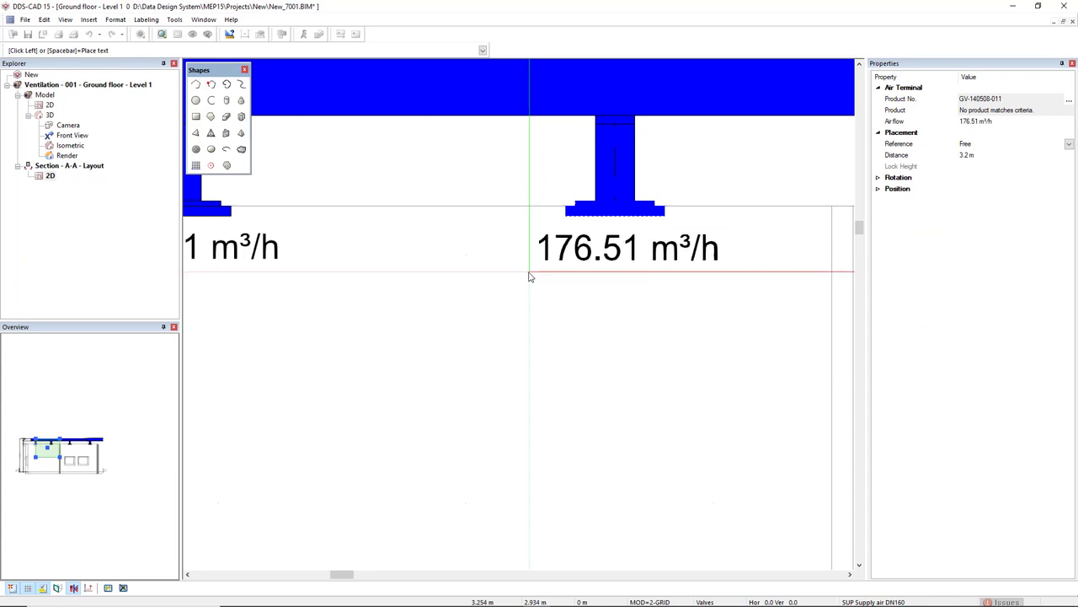
pyautogui.scroll(-3, 527, 354)
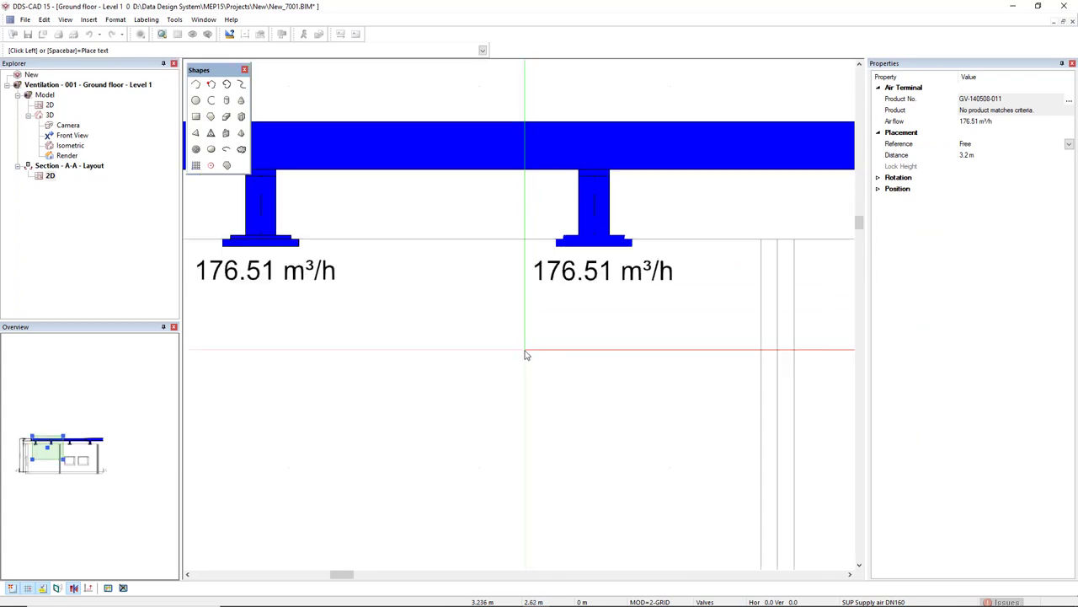
pyautogui.scroll(2, 609, 299)
pyautogui.scroll(1, 609, 299)
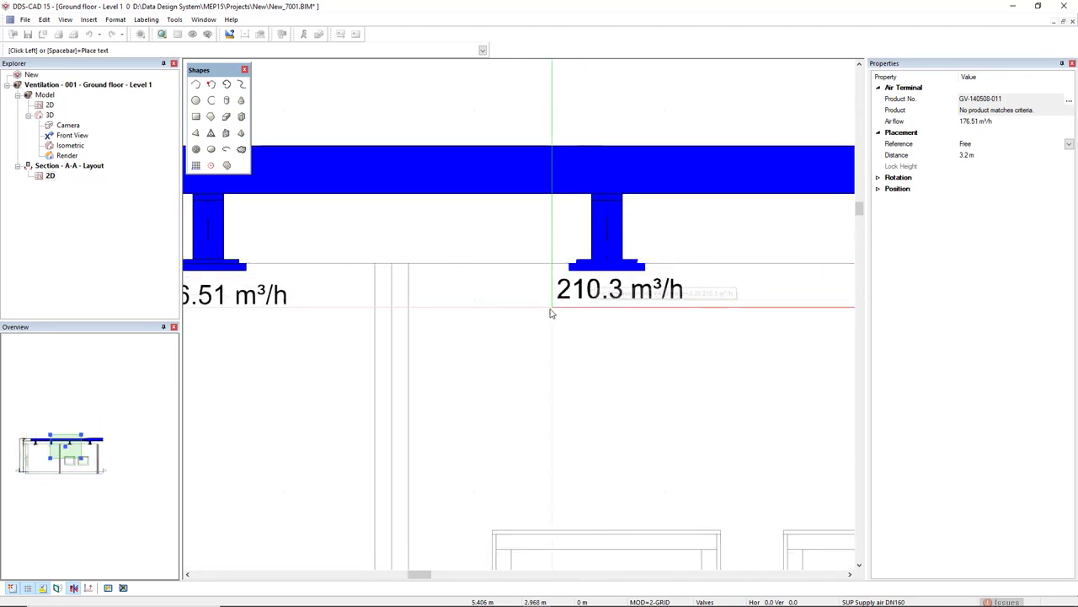
pyautogui.moveTo(687, 368); pyautogui.dragTo(371, 354, button='middle')
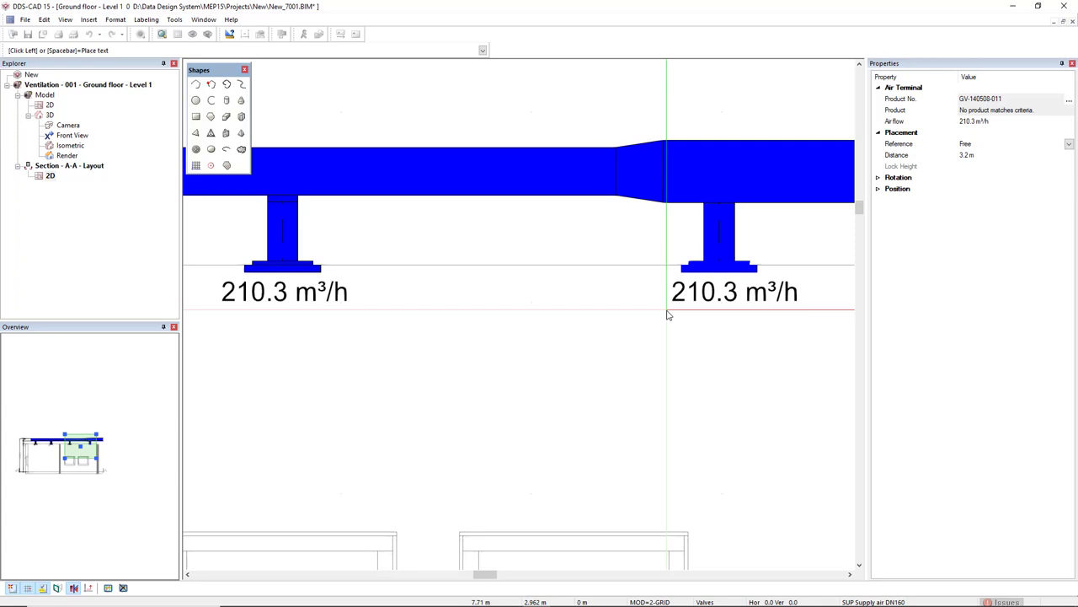
# Add DN 160 labels beside the two vertical branch ducts above Office I.
pyautogui.scroll(-2, 558, 365)
pyautogui.moveTo(558, 365); pyautogui.dragTo(802, 330, button='middle')
pyautogui.scroll(2, 380, 400)
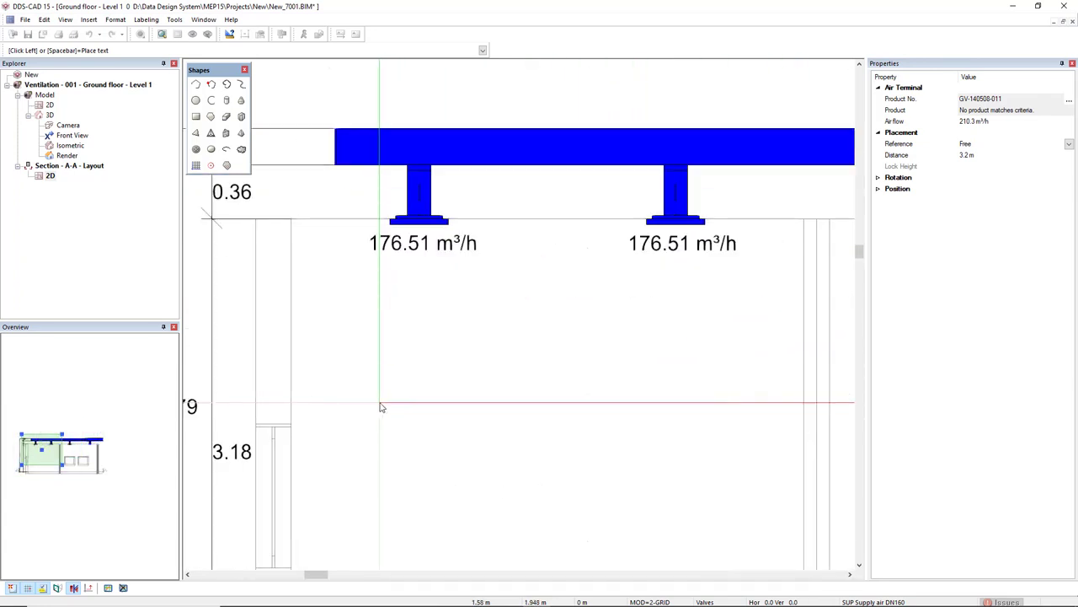
pyautogui.moveTo(407, 362); pyautogui.dragTo(462, 412, button='middle')
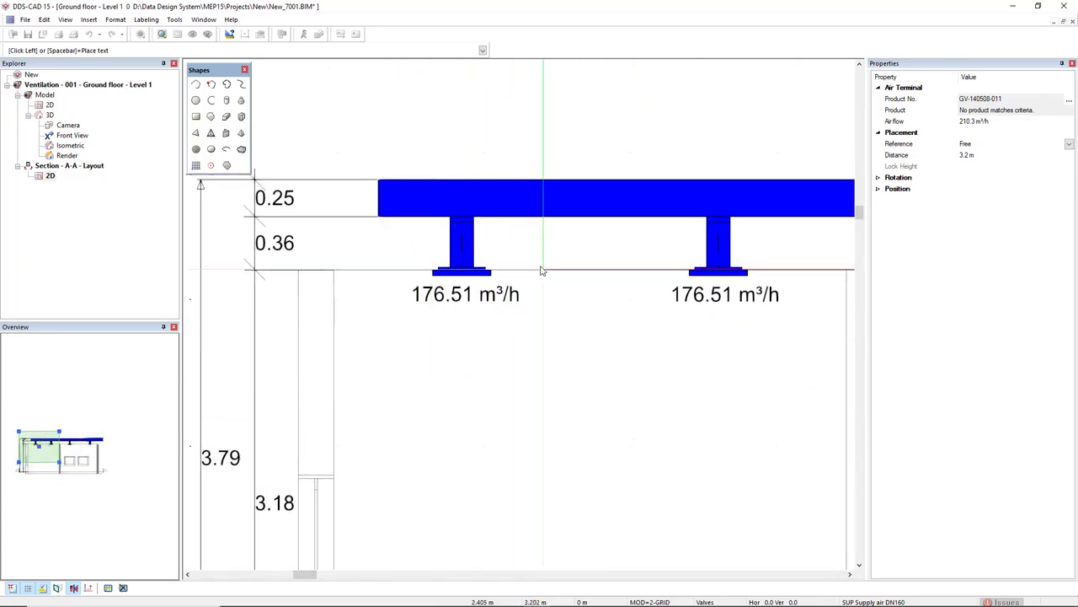
pyautogui.scroll(2, 477, 252)
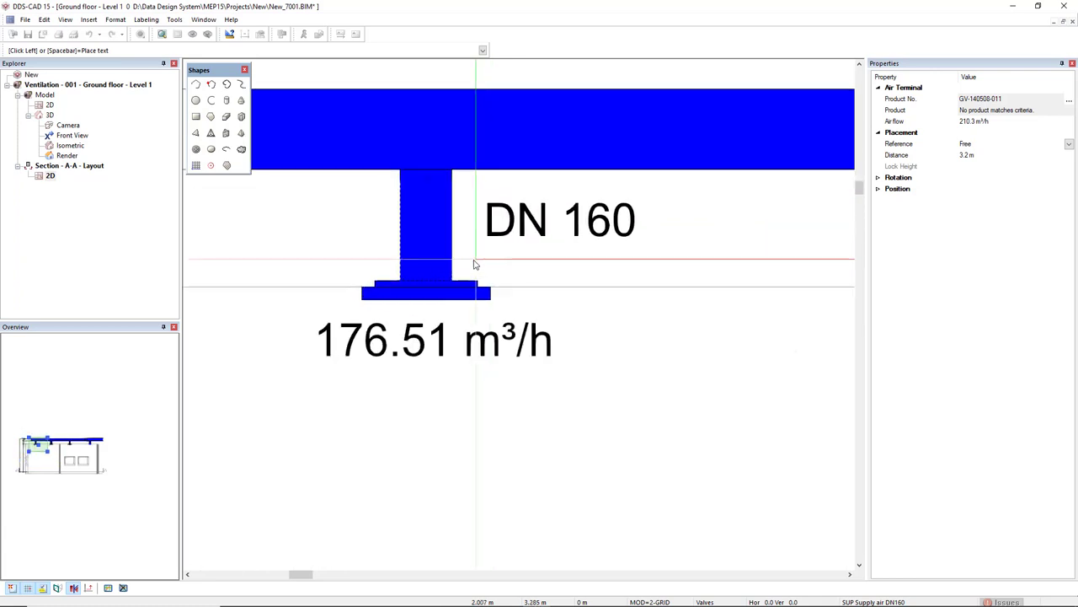
pyautogui.click(477, 251)
pyautogui.scroll(-2, 574, 375)
pyautogui.moveTo(506, 316); pyautogui.dragTo(421, 316, button='middle')
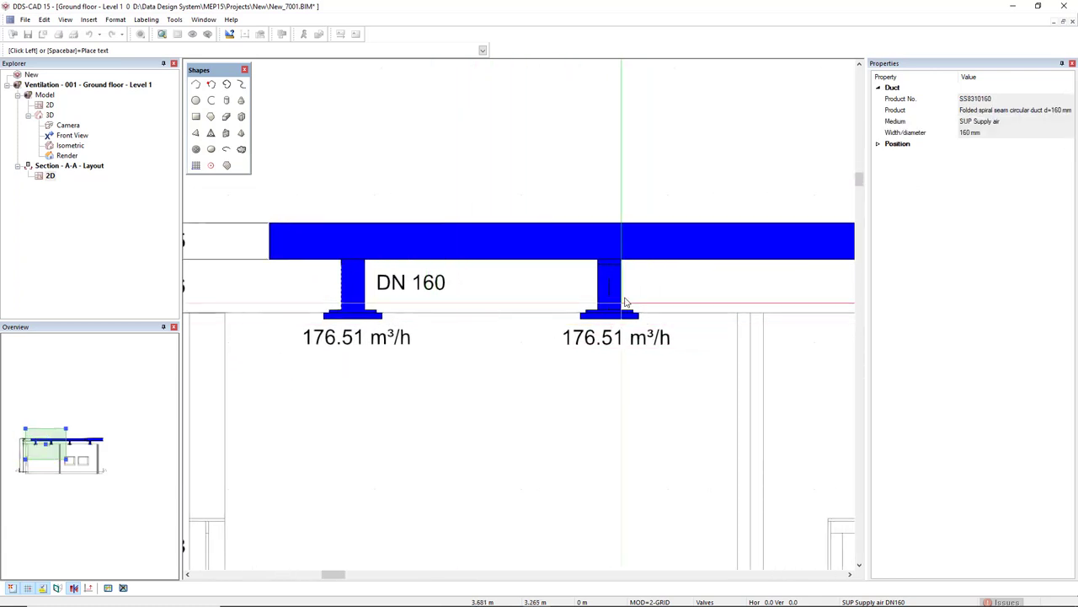
pyautogui.click(630, 301)
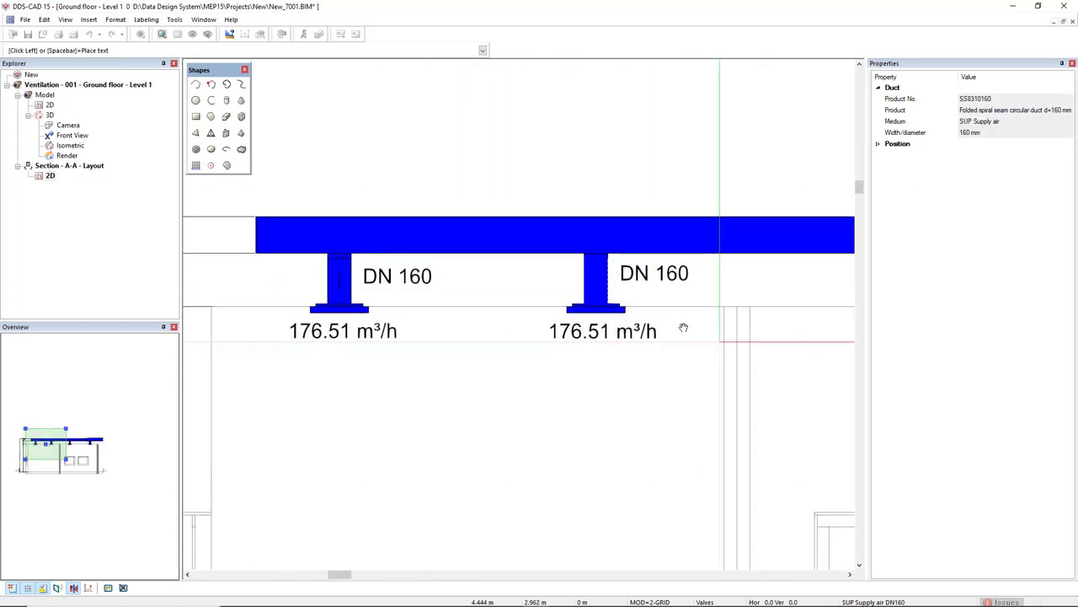
# Add DN 160 labels beside the two vertical branch ducts above the second office.
pyautogui.moveTo(682, 330); pyautogui.dragTo(312, 333, button='middle')
pyautogui.click(569, 303)
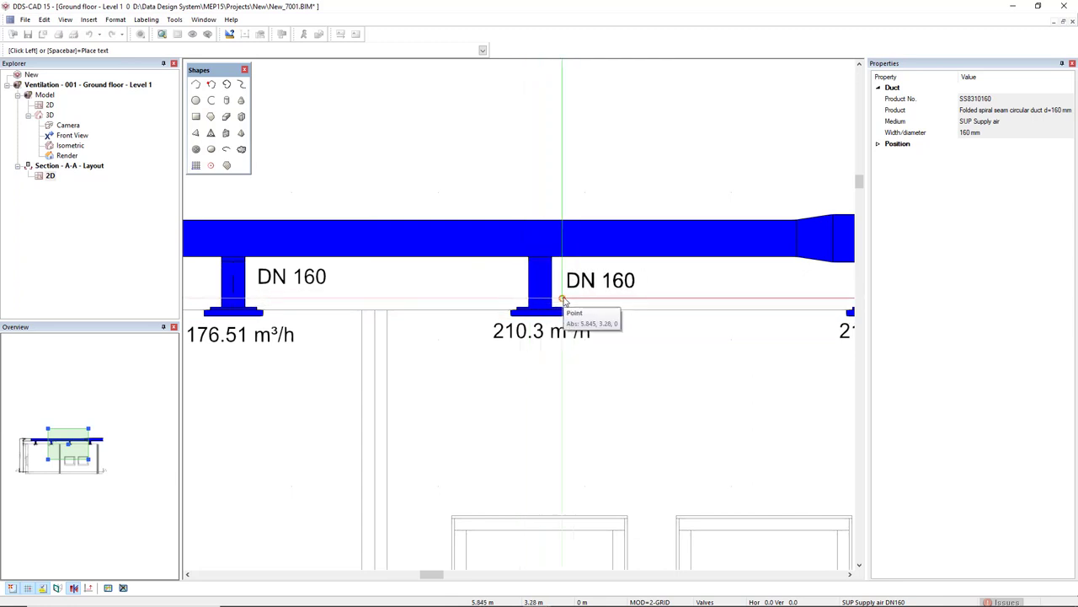
pyautogui.moveTo(770, 327); pyautogui.dragTo(414, 325, button='middle')
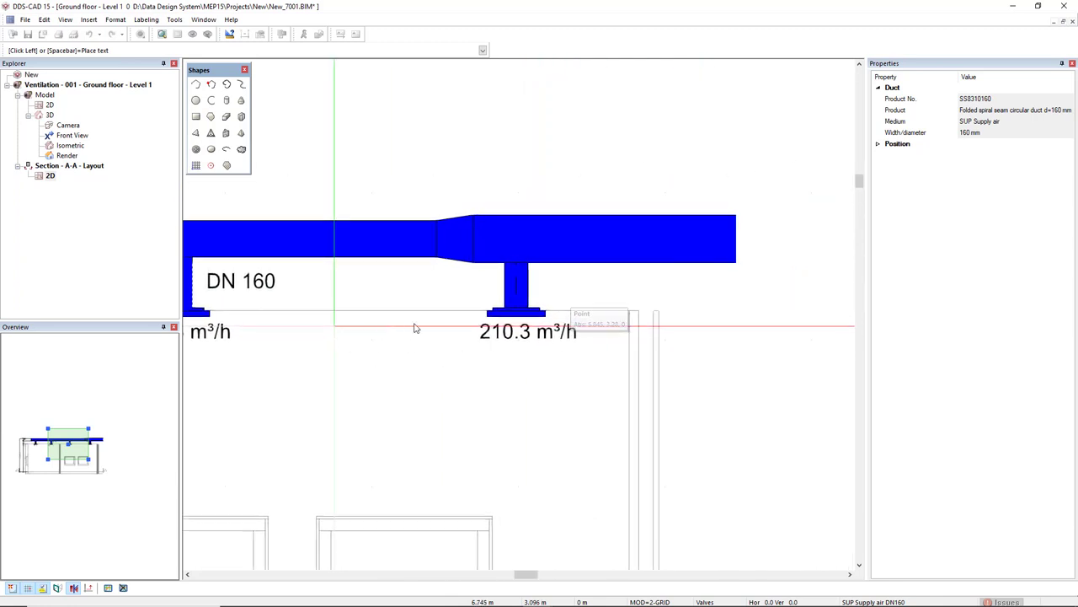
pyautogui.click(538, 279)
# Place the DN 150 x 250 label above the narrower part of the main duct, over Office I.
pyautogui.scroll(-2, 426, 389)
pyautogui.moveTo(427, 389); pyautogui.dragTo(498, 379, button='middle')
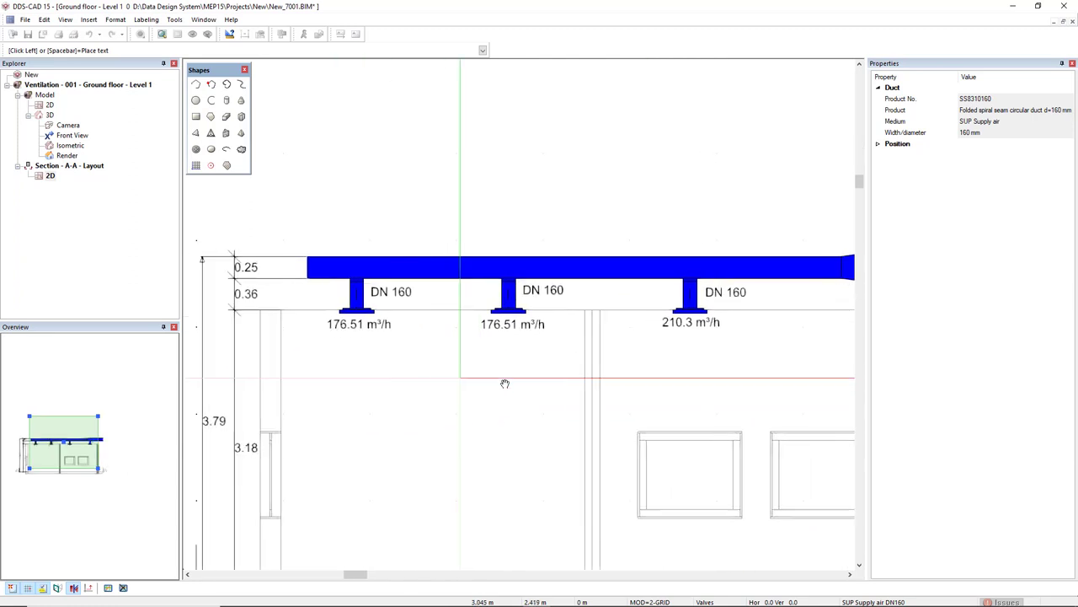
pyautogui.scroll(2, 444, 268)
pyautogui.click(444, 268)
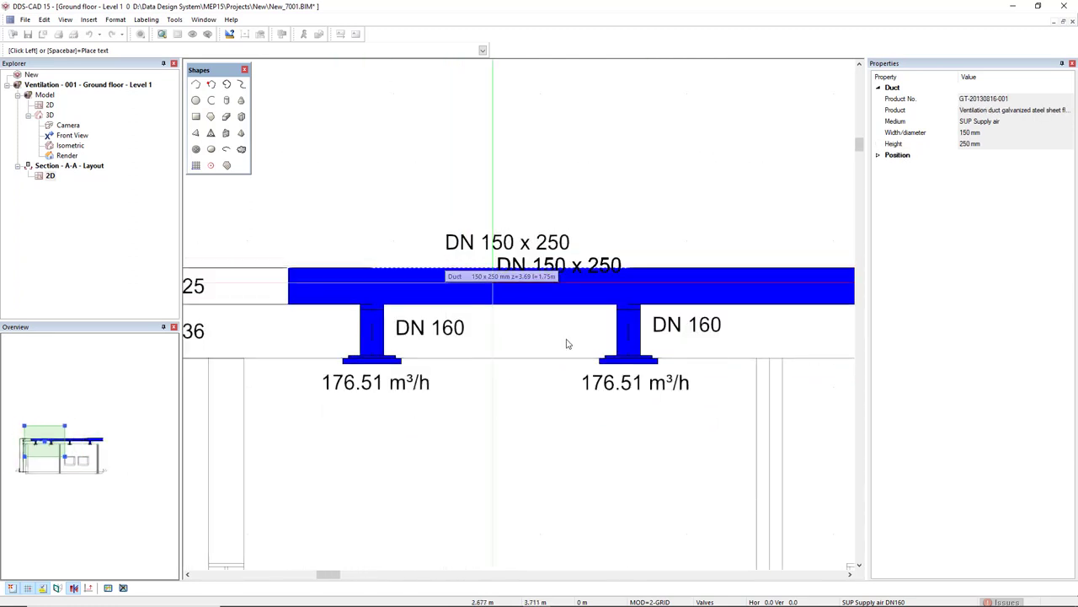
# Place the DN 200 x 326 label above the wider main duct past the reducer and end text placement.
pyautogui.moveTo(571, 342); pyautogui.dragTo(272, 373, button='middle')
pyautogui.scroll(-1, 333, 407)
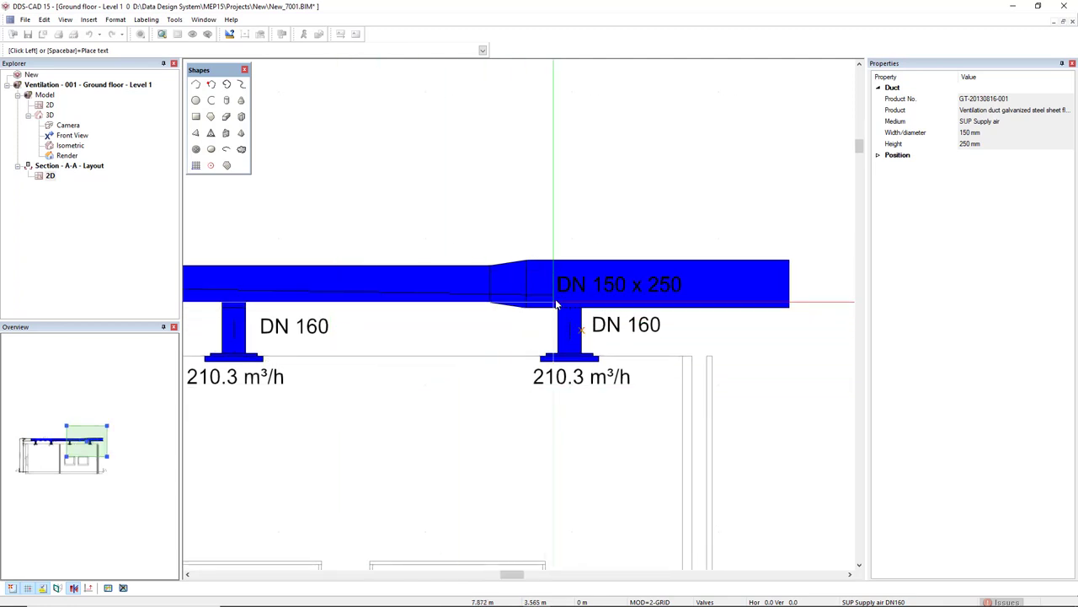
pyautogui.click(589, 256)
pyautogui.scroll(-2, 477, 441)
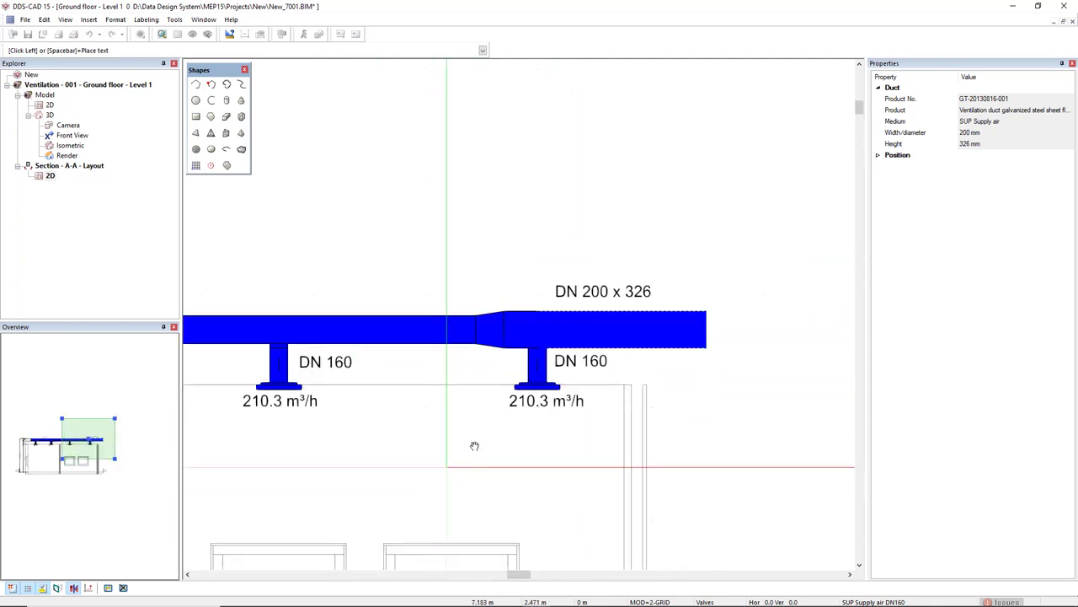
pyautogui.scroll(-3, 552, 474)
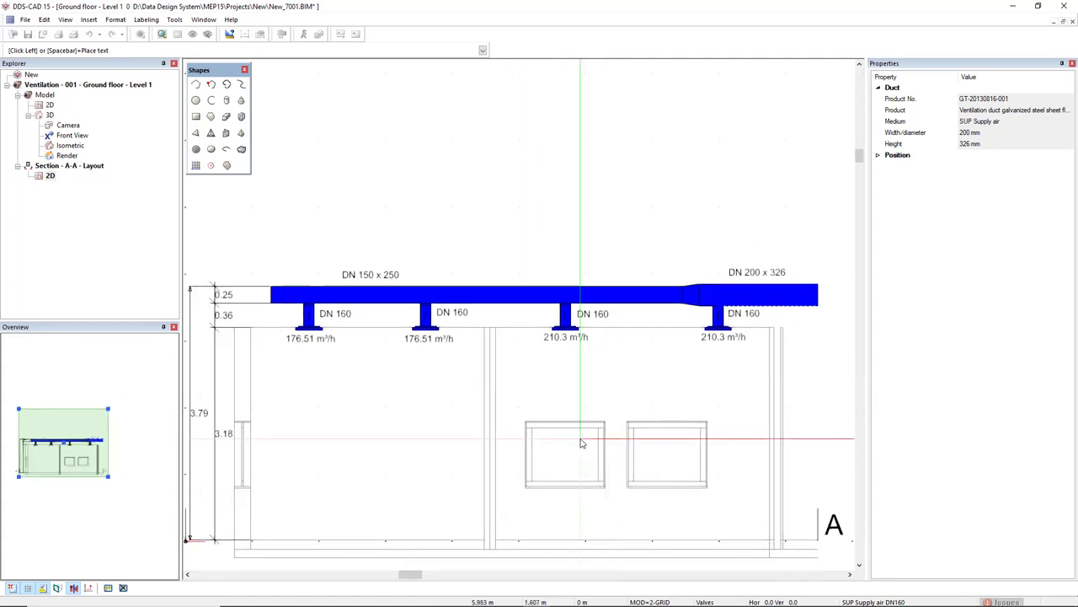
pyautogui.press('Escape')
pyautogui.moveTo(465, 493); pyautogui.dragTo(491, 458, button='middle')
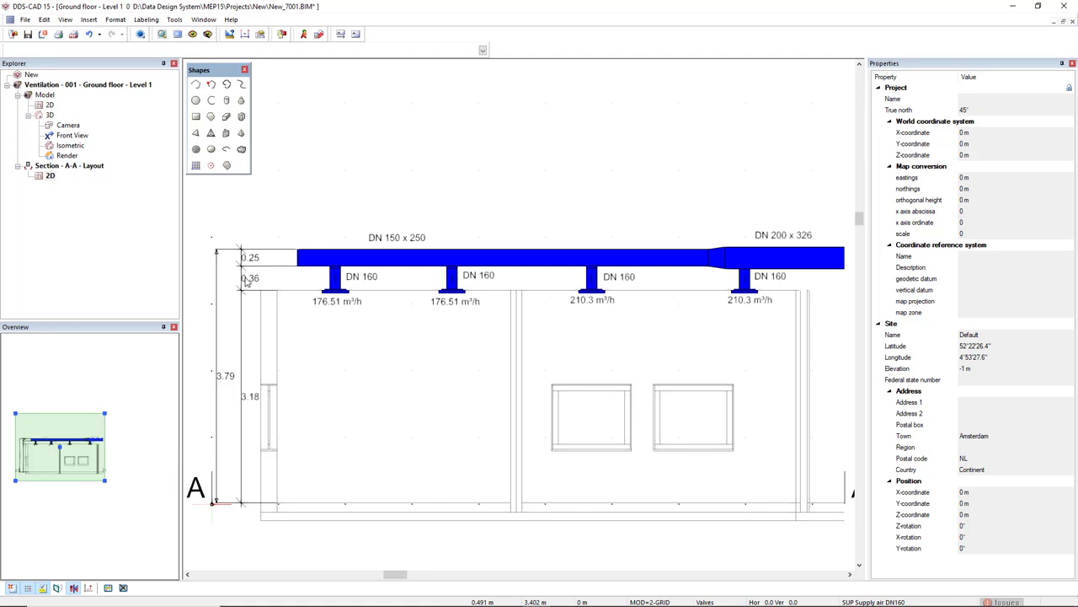
# Raise the air handling unit and its connected ducts by 0.2 m in the 3D Render view, and reopen section A-A's 2D layout.
pyautogui.doubleClick(68, 156)
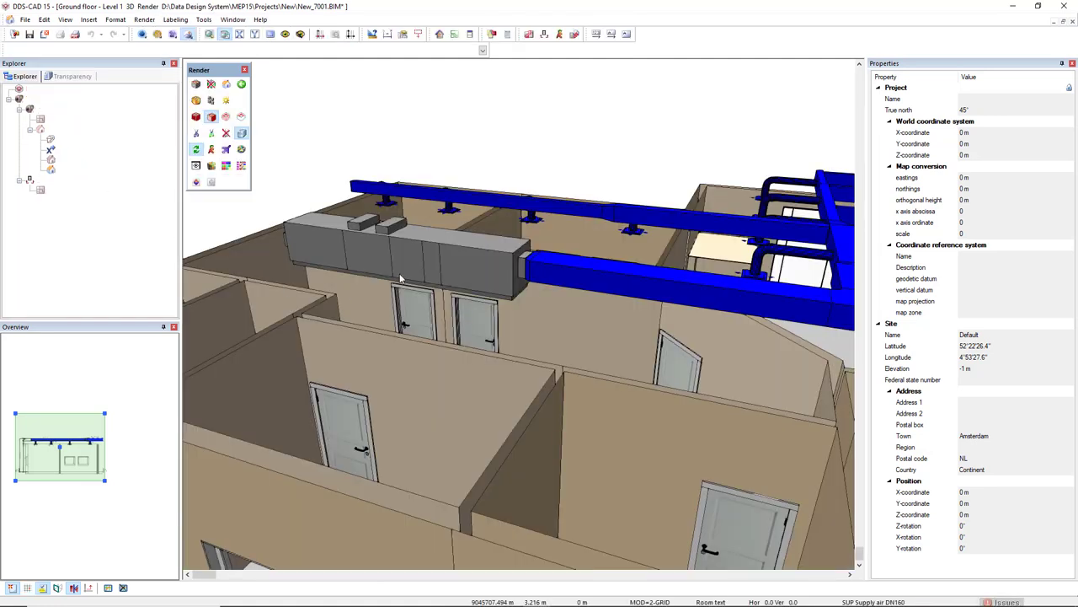
pyautogui.click(411, 274)
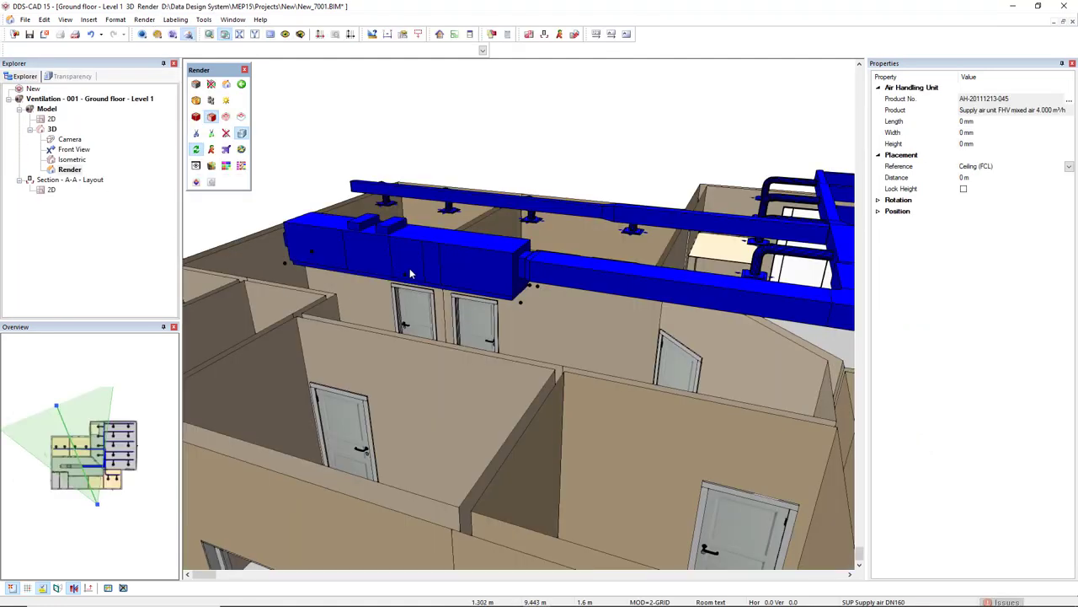
pyautogui.click(415, 318)
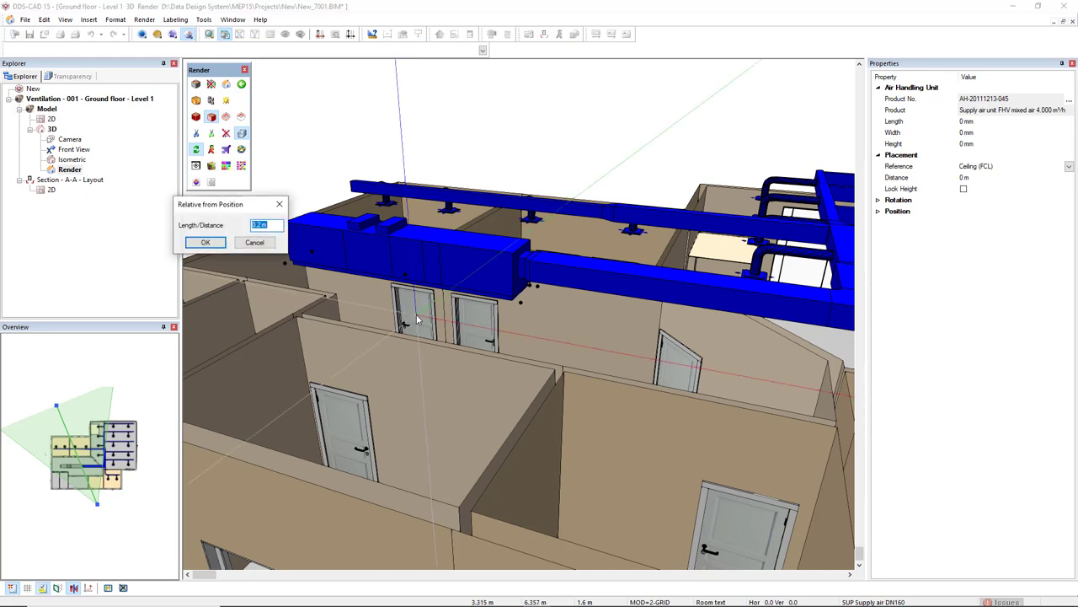
pyautogui.press('Return')
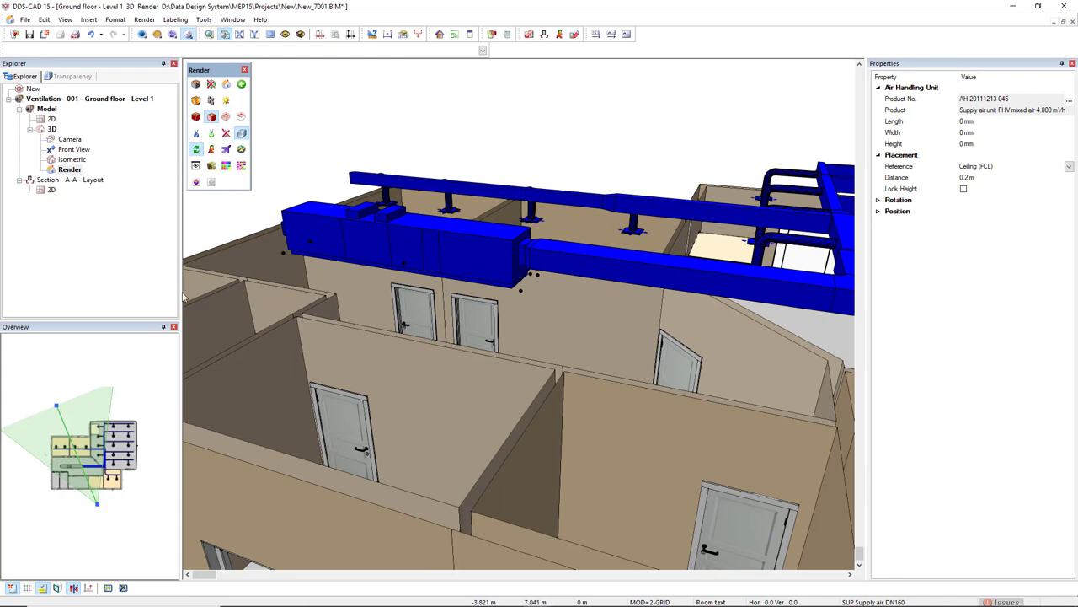
pyautogui.doubleClick(51, 191)
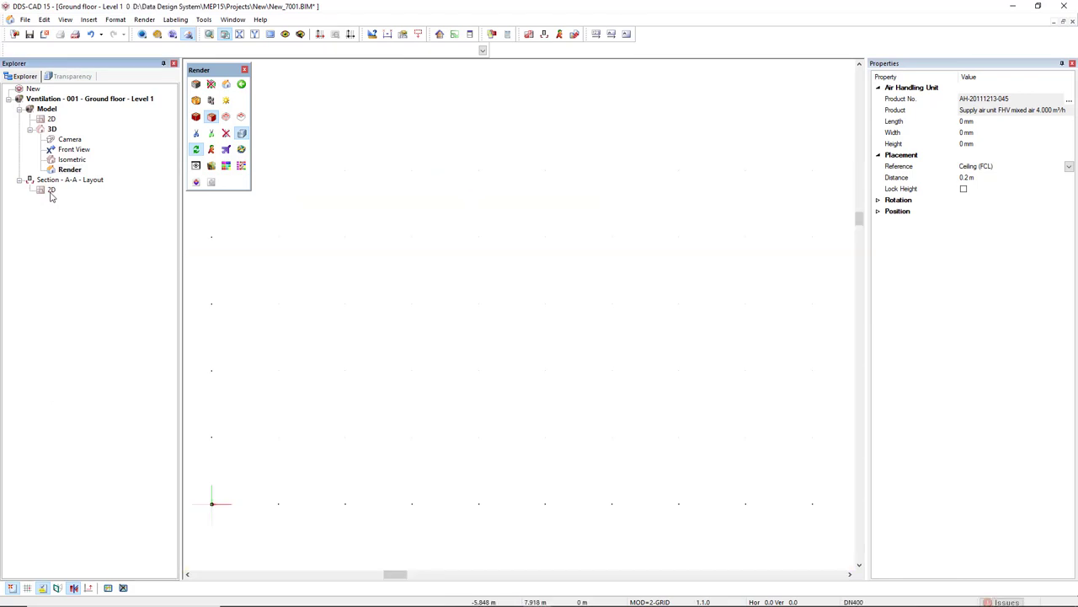